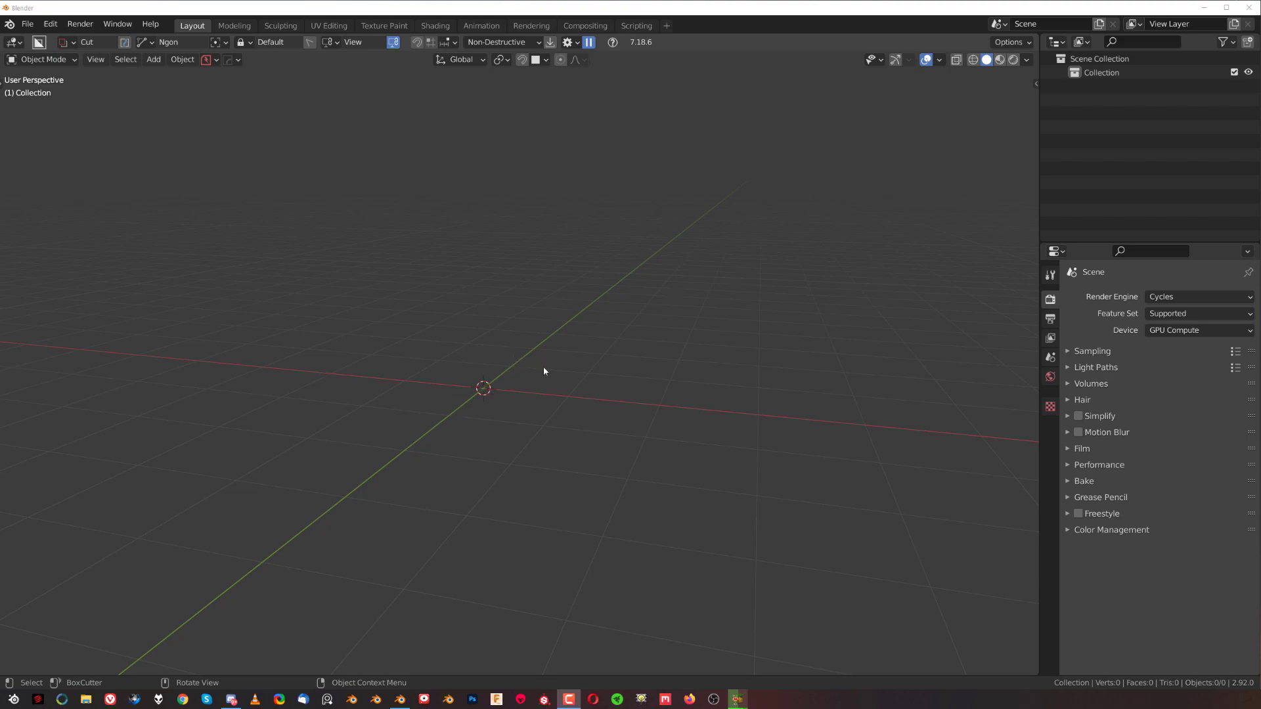
Step: Add a cube at the world origin
middle_click_drag(543, 367, 595, 365)
key("shift+a")
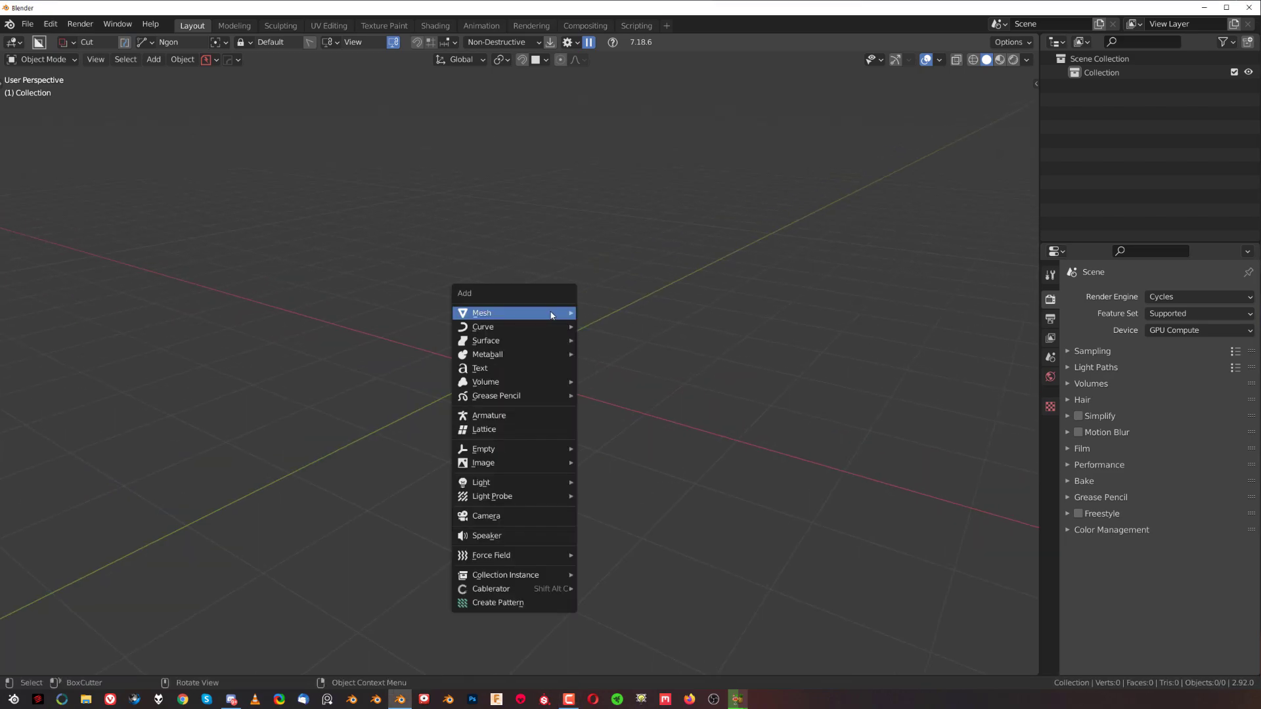
mouse_move(548, 310)
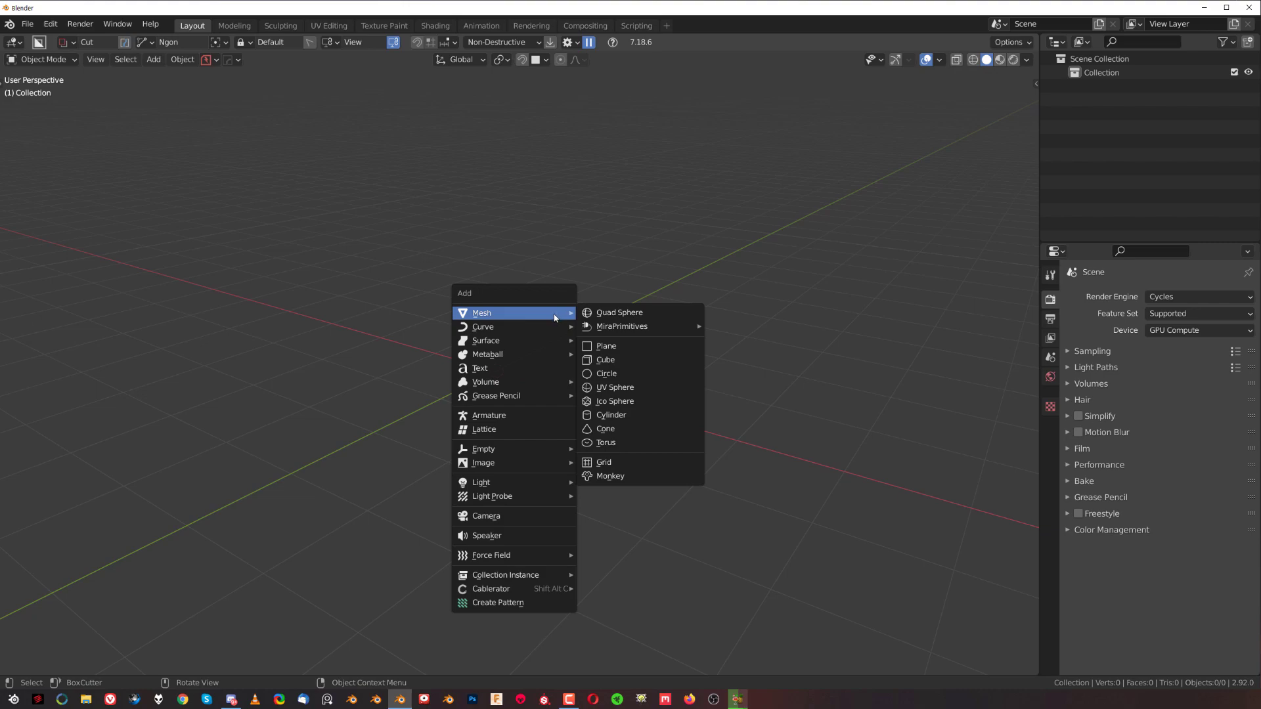
left_click(611, 360)
scroll(499, 368, "down", 7)
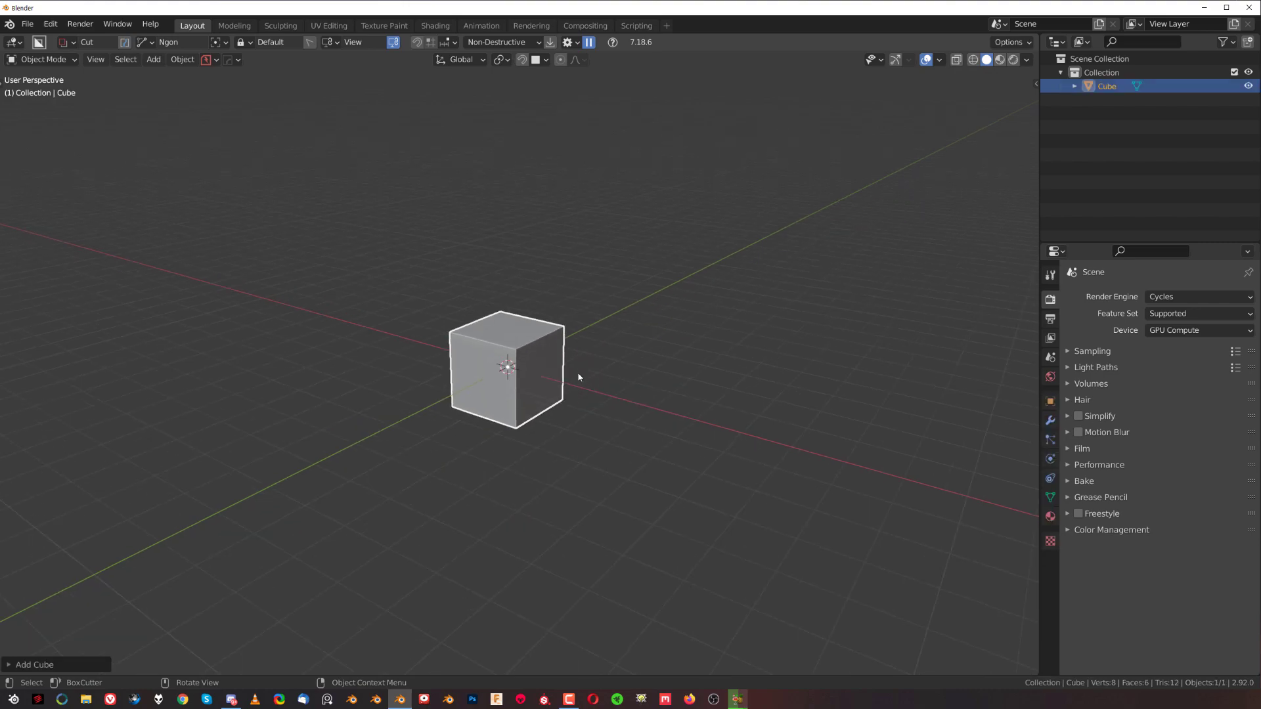
Step: Duplicate the cube five times, scattering the copies at different positions above and around the original
key("shift+d")
left_click(534, 342)
key("shift+d")
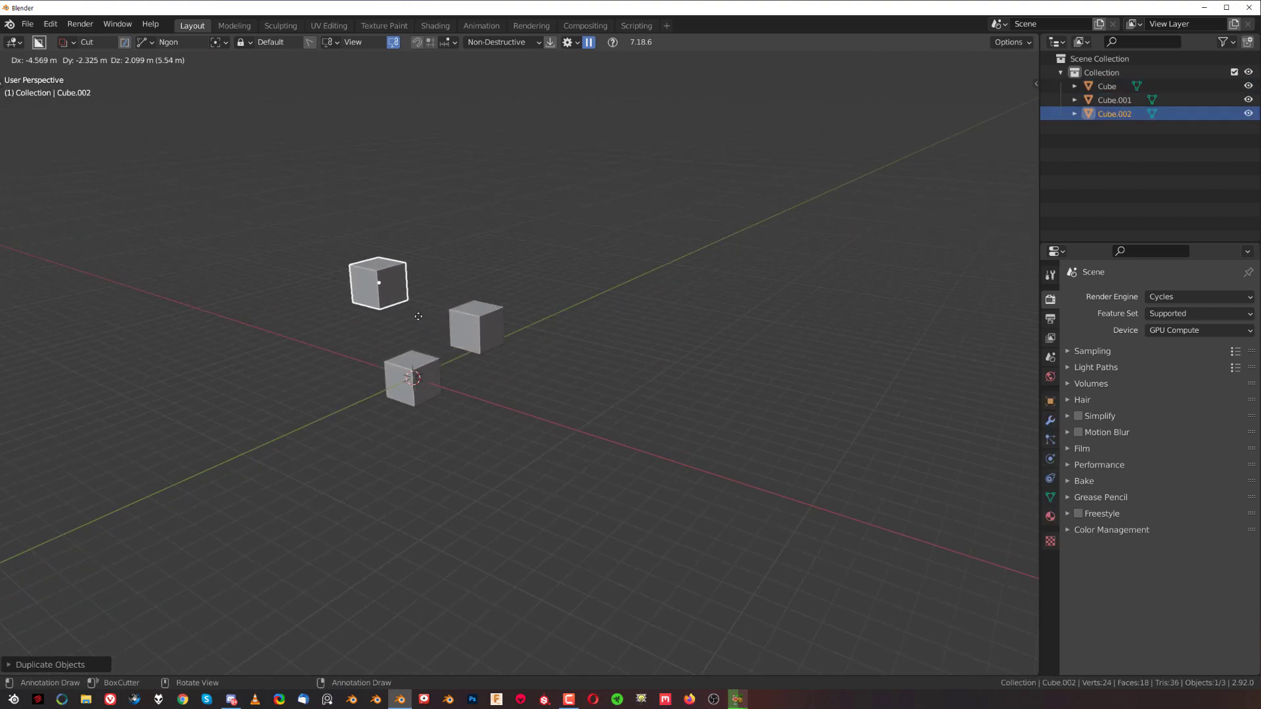
left_click(433, 297)
key("shift+d")
left_click(603, 253)
key("shift+d")
left_click(486, 233)
key("shift+d")
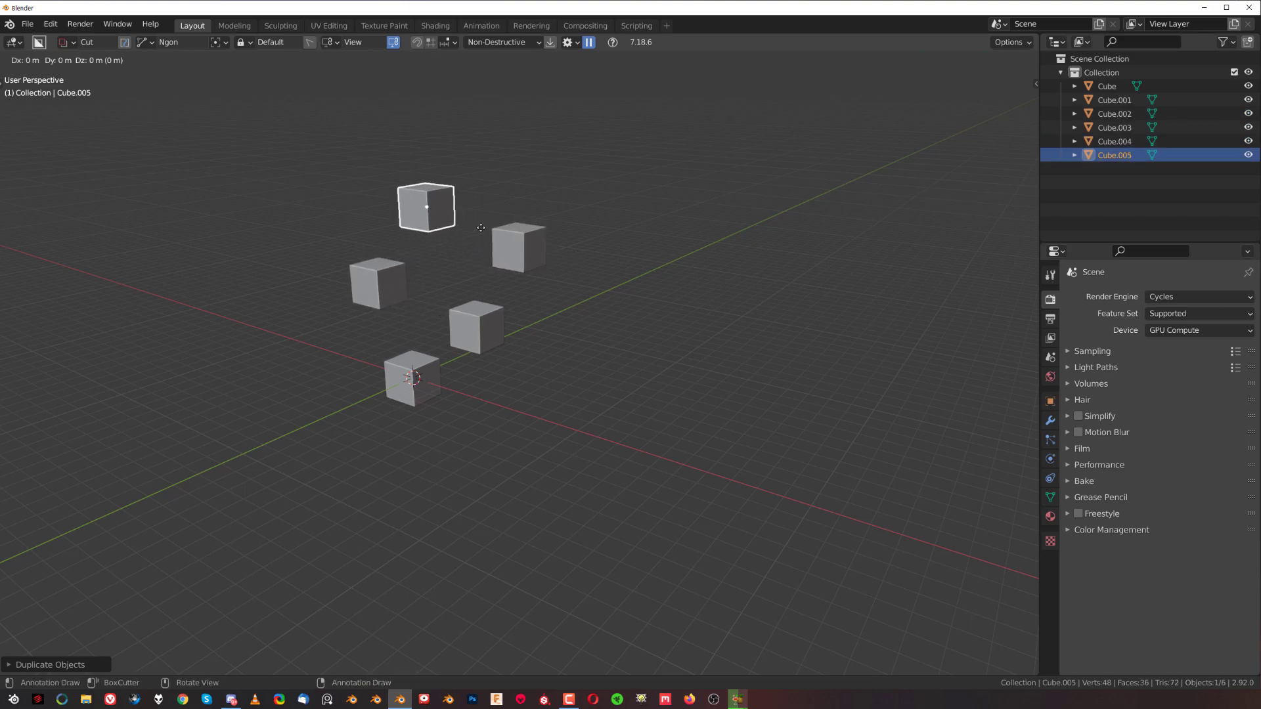
left_click(408, 246)
Step: Enable the Screencast Keys overlay in the viewport
key("n")
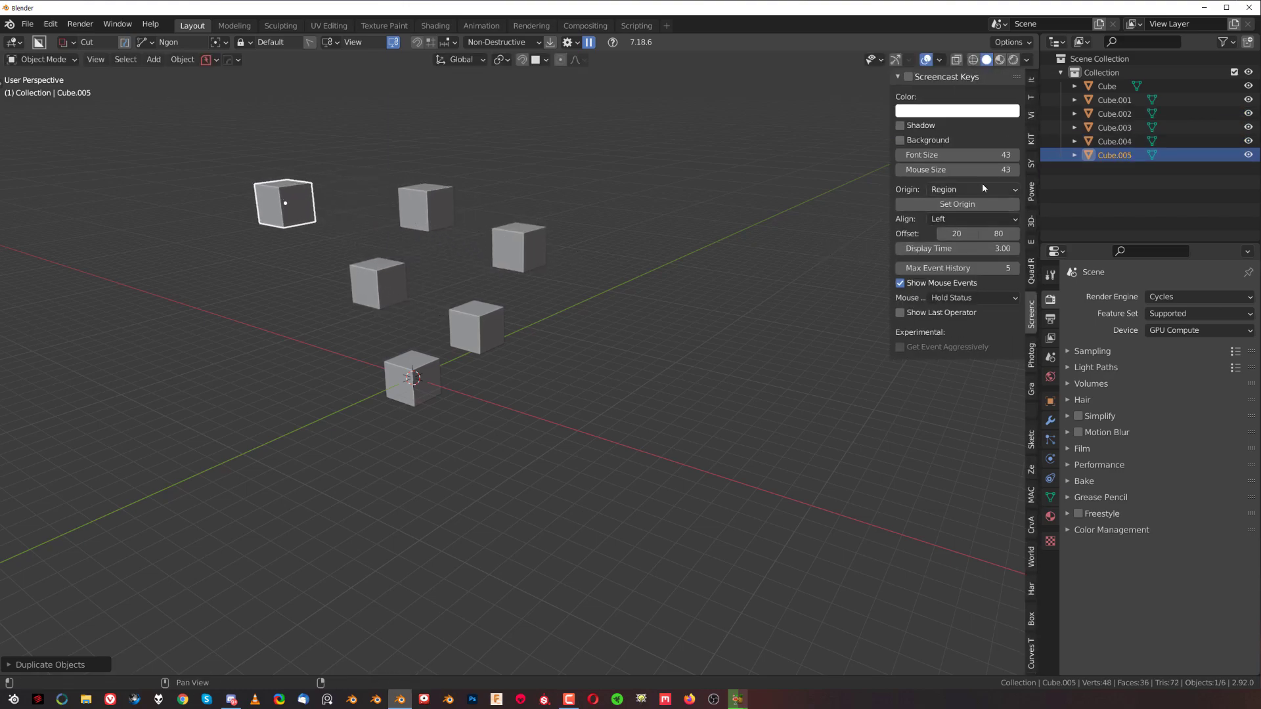
key("n")
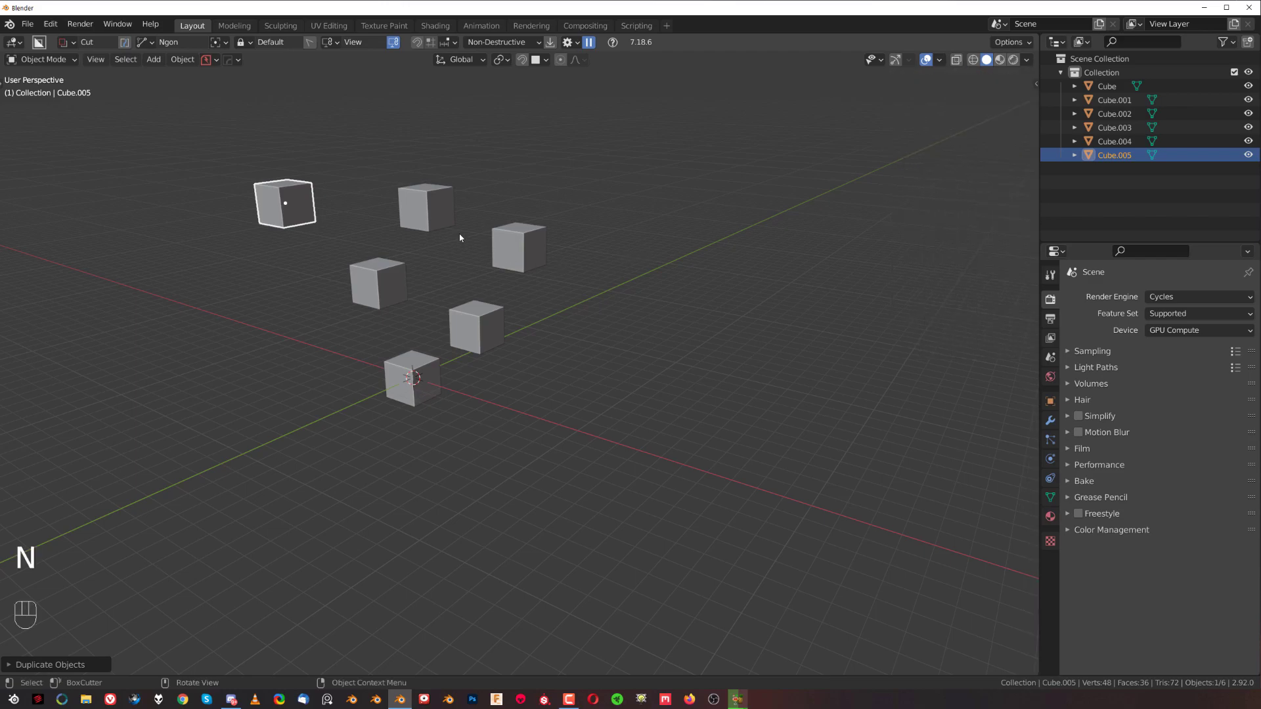
Step: Duplicate the whole group of six cubes three times, spreading the copies around the scene to make 24 cubes
key("a")
key("shift+d")
left_click(770, 190)
key("shift+d")
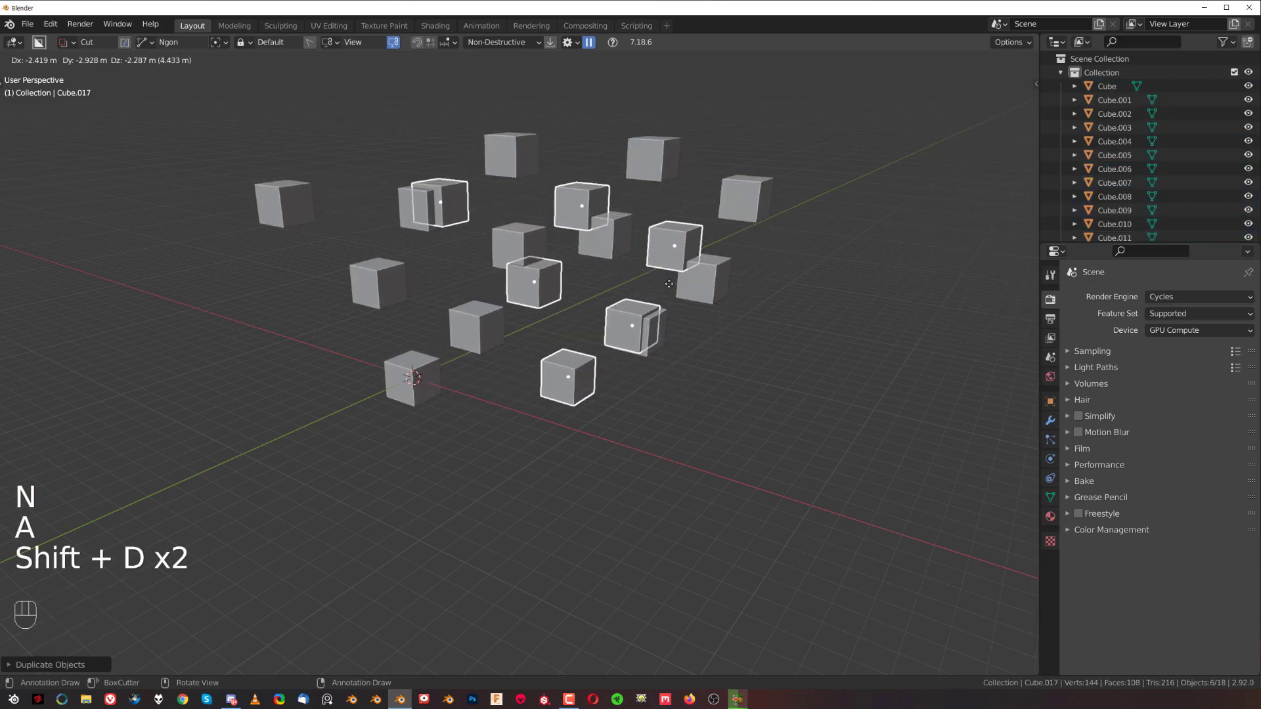
left_click(417, 384)
key("shift+d")
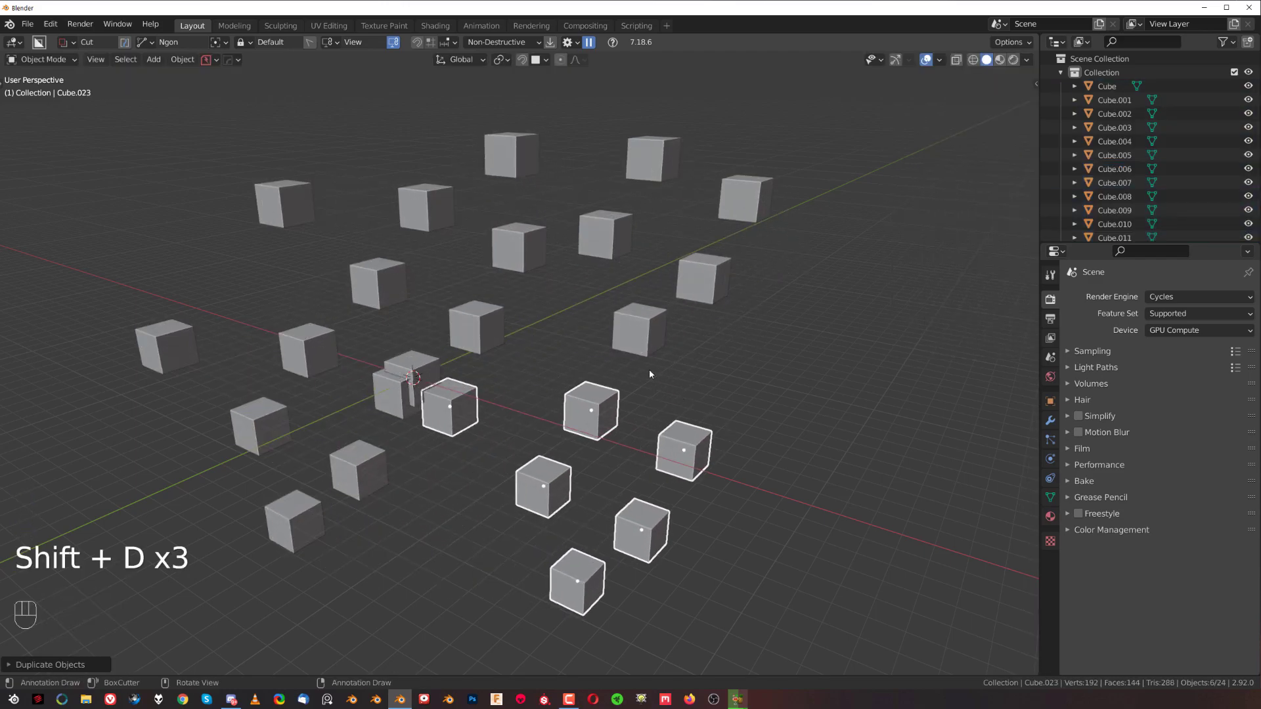
Step: Rotate the last duplicated group of six cubes freely so they sit tilted against the others
key("r")
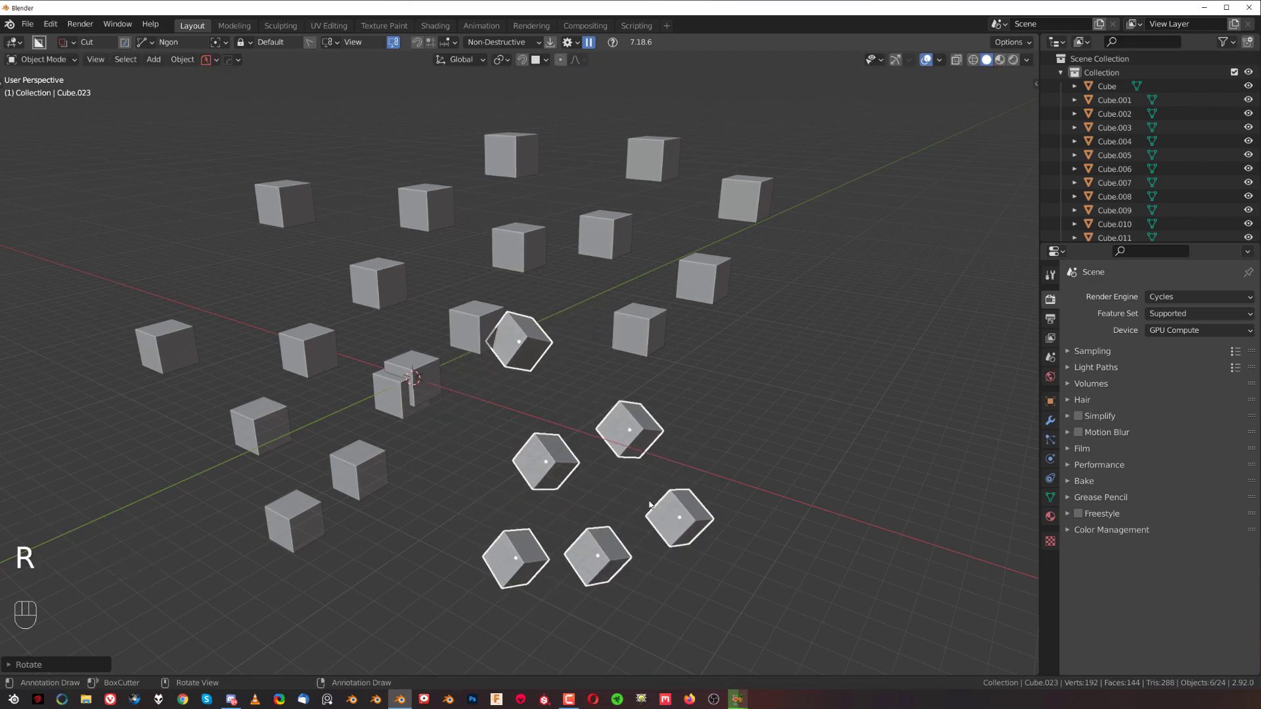
left_click(718, 363)
middle_click_drag(719, 362, 671, 354, "shift")
Step: Add one shared blank material to all cubes, and replace it with a unique blank material for each cube
key("a")
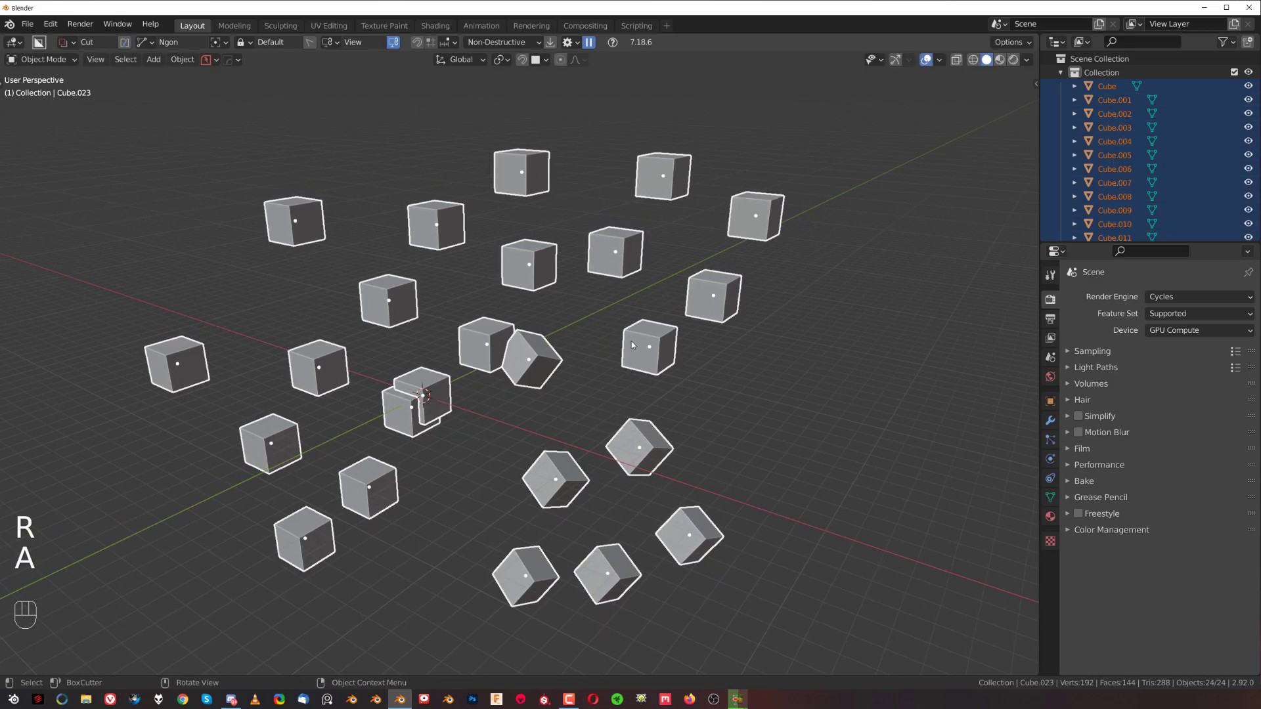
key("alt+m")
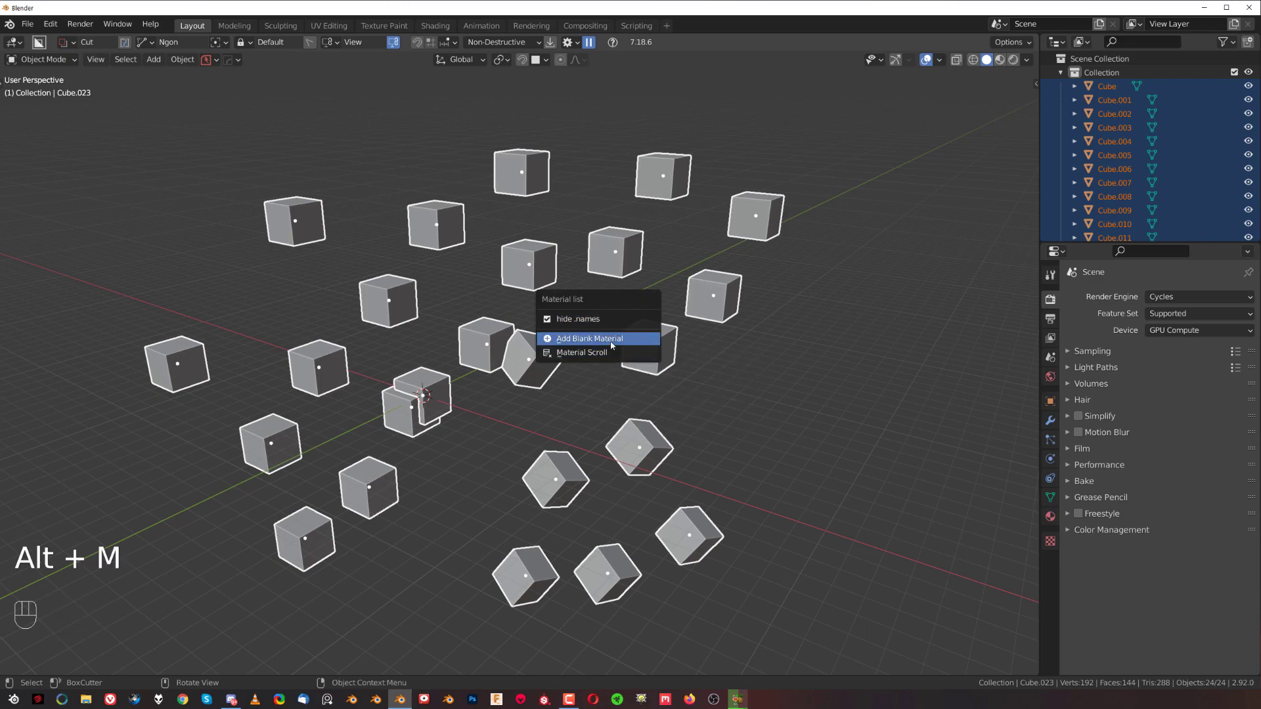
left_click(610, 340)
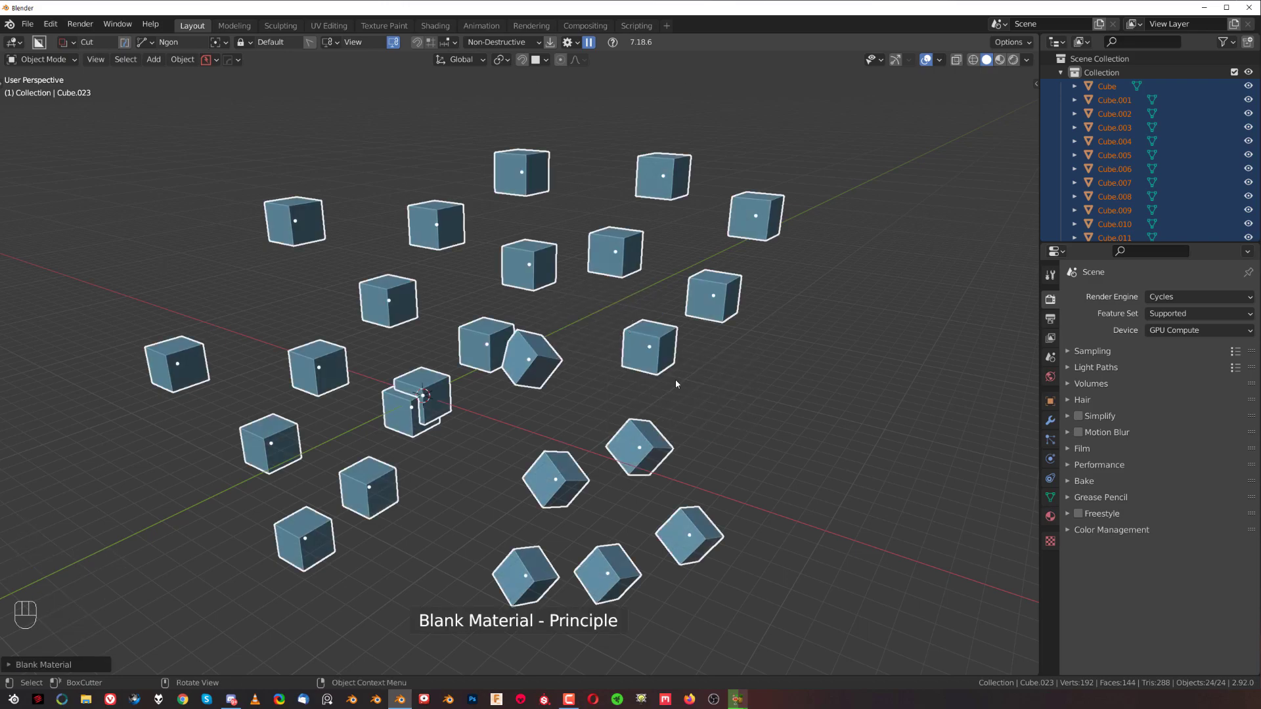
key("alt+m")
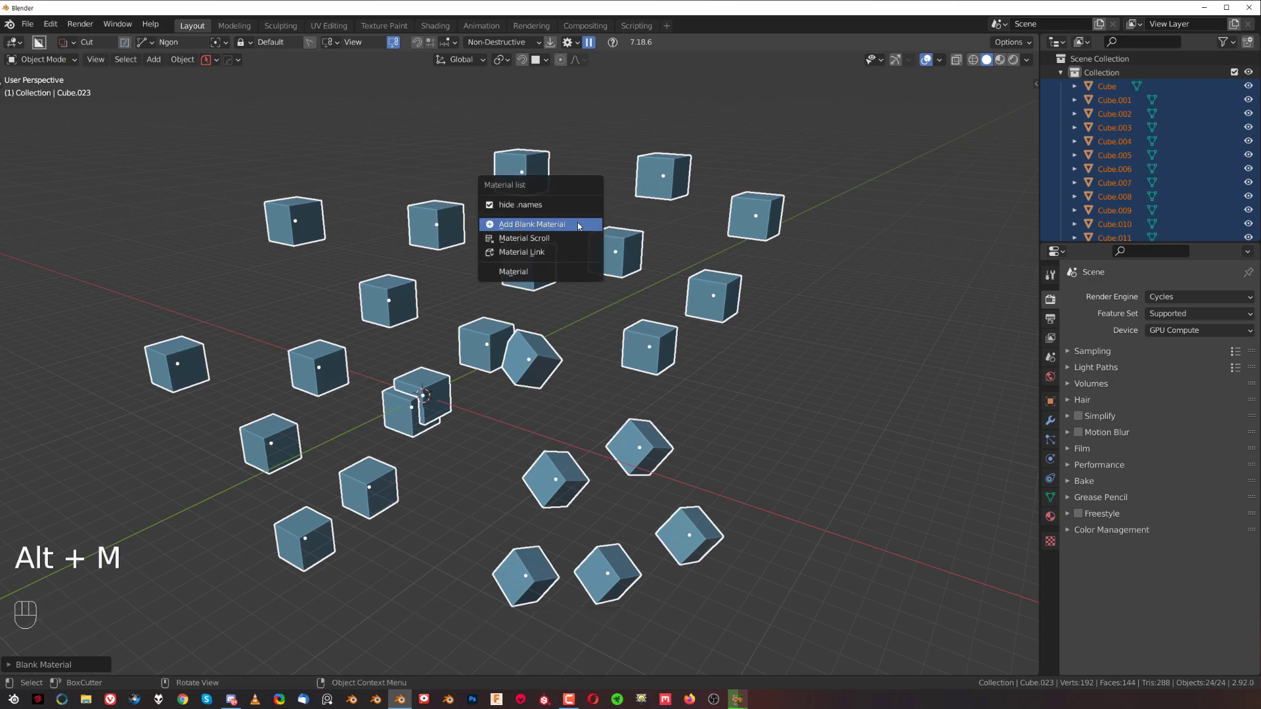
left_click(579, 226, "ctrl")
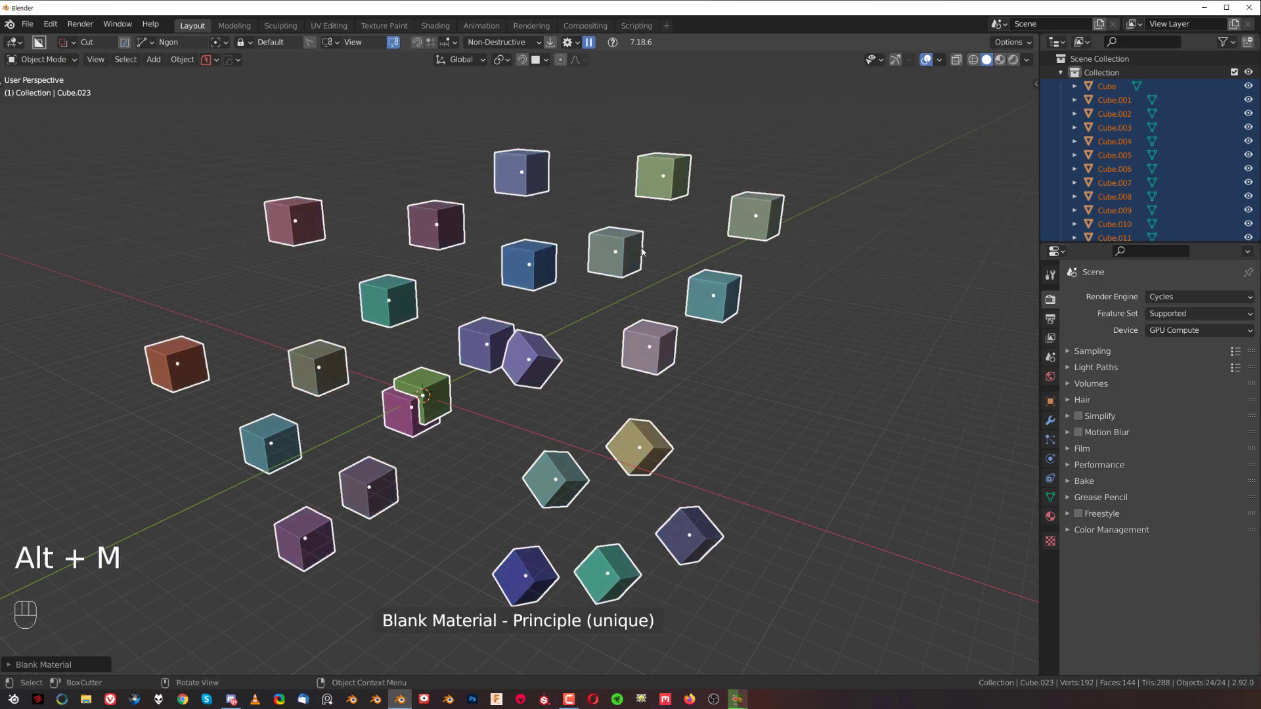
Step: Examine the unique material colours on the cubes from several angles and distances
middle_click_drag(470, 286, 531, 281)
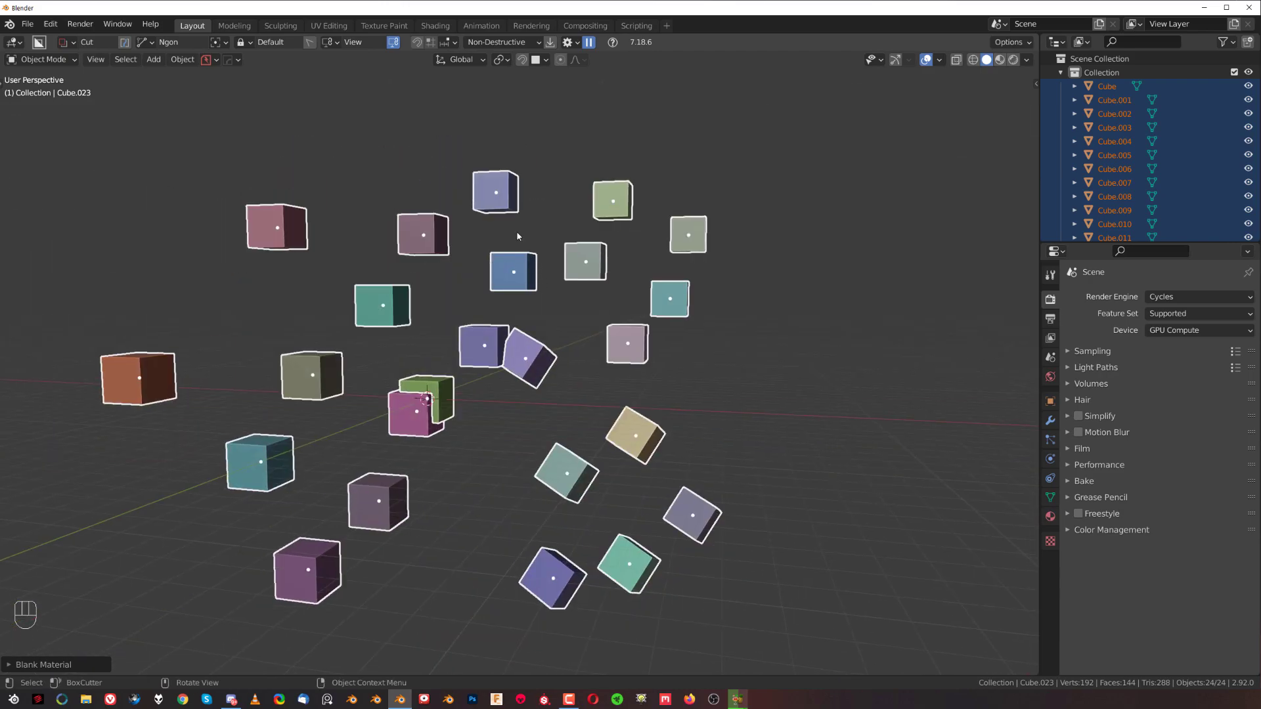
middle_click_drag(518, 237, 499, 261)
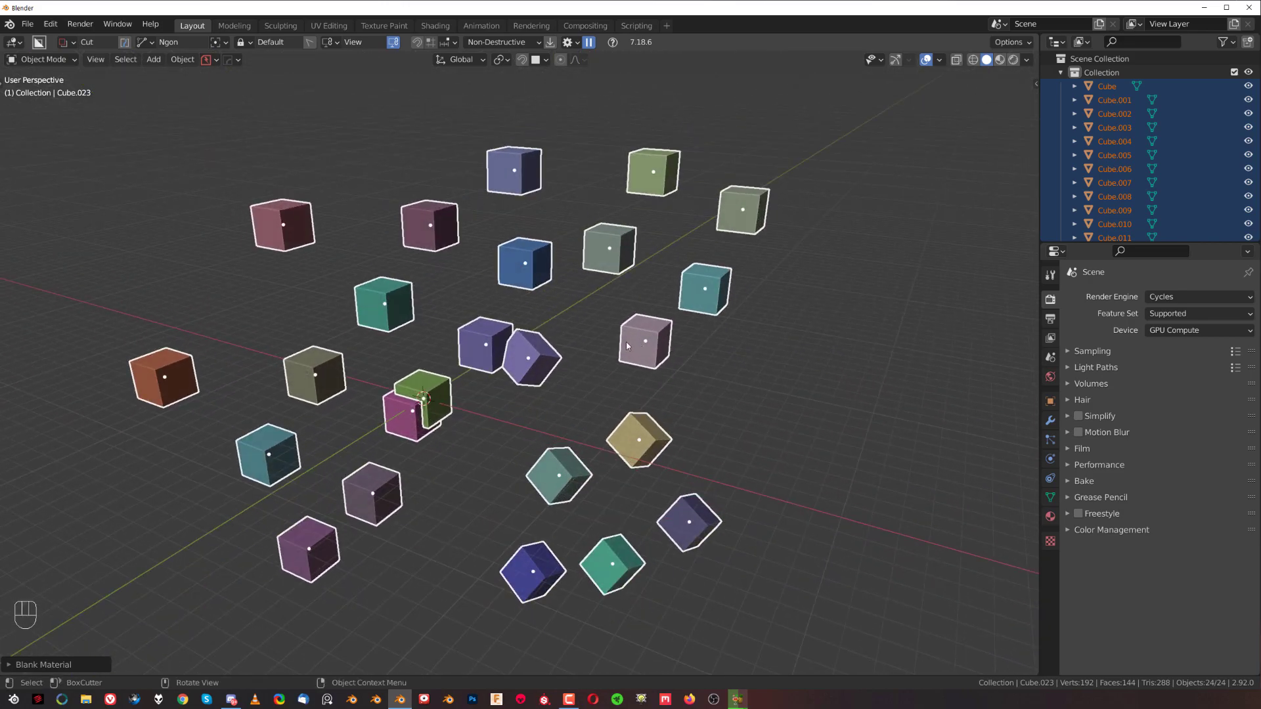
middle_click_drag(627, 346, 565, 317)
scroll(576, 299, "up", 2)
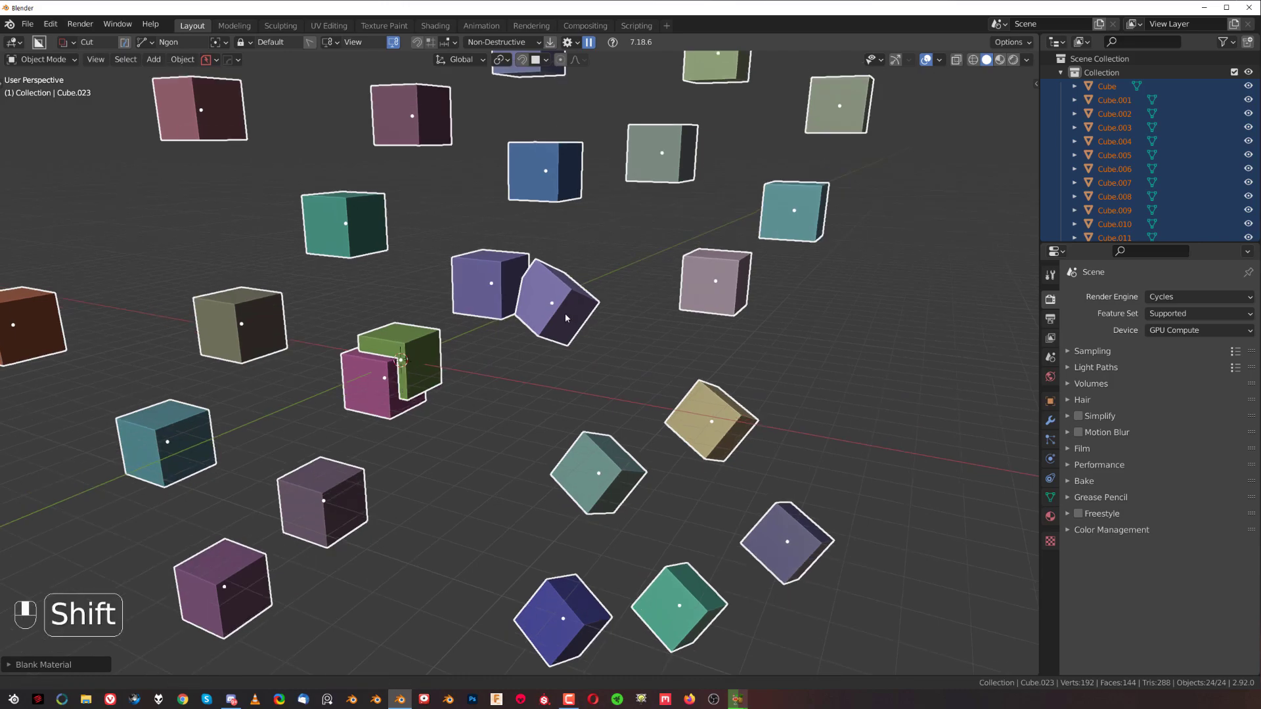
scroll(568, 309, "down", 4)
scroll(569, 282, "up", 2)
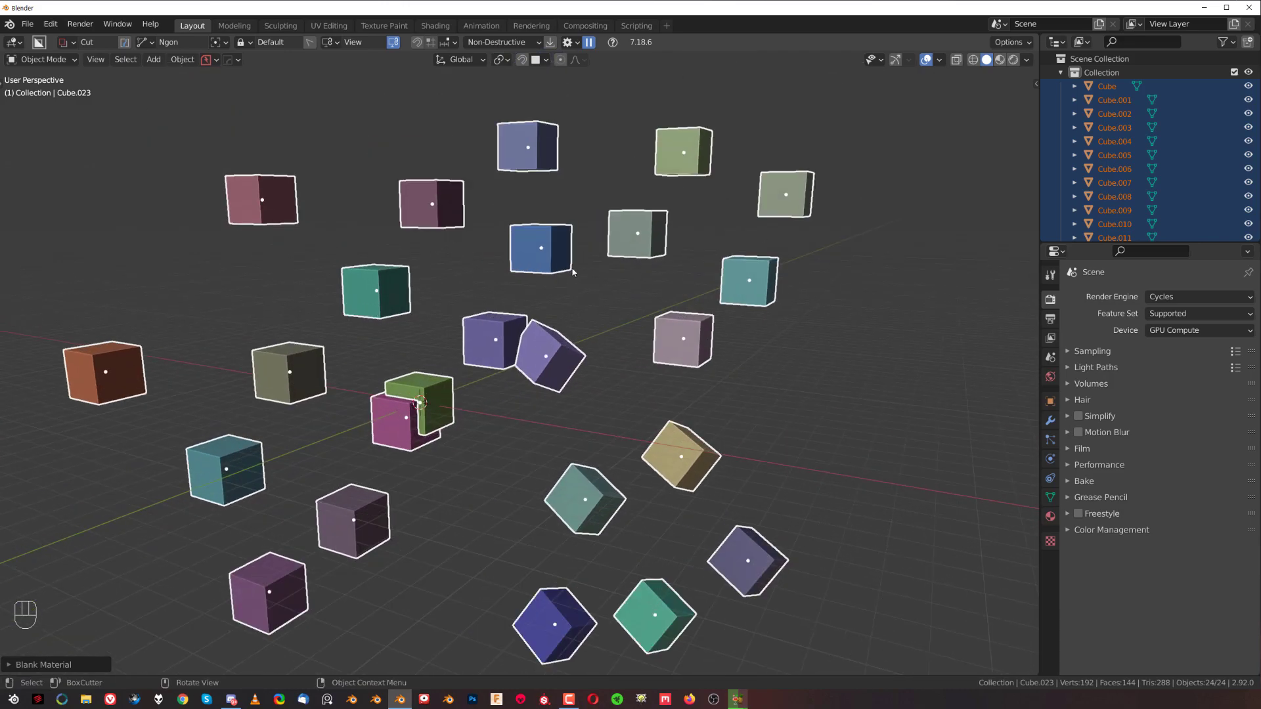
scroll(571, 263, "down", 2)
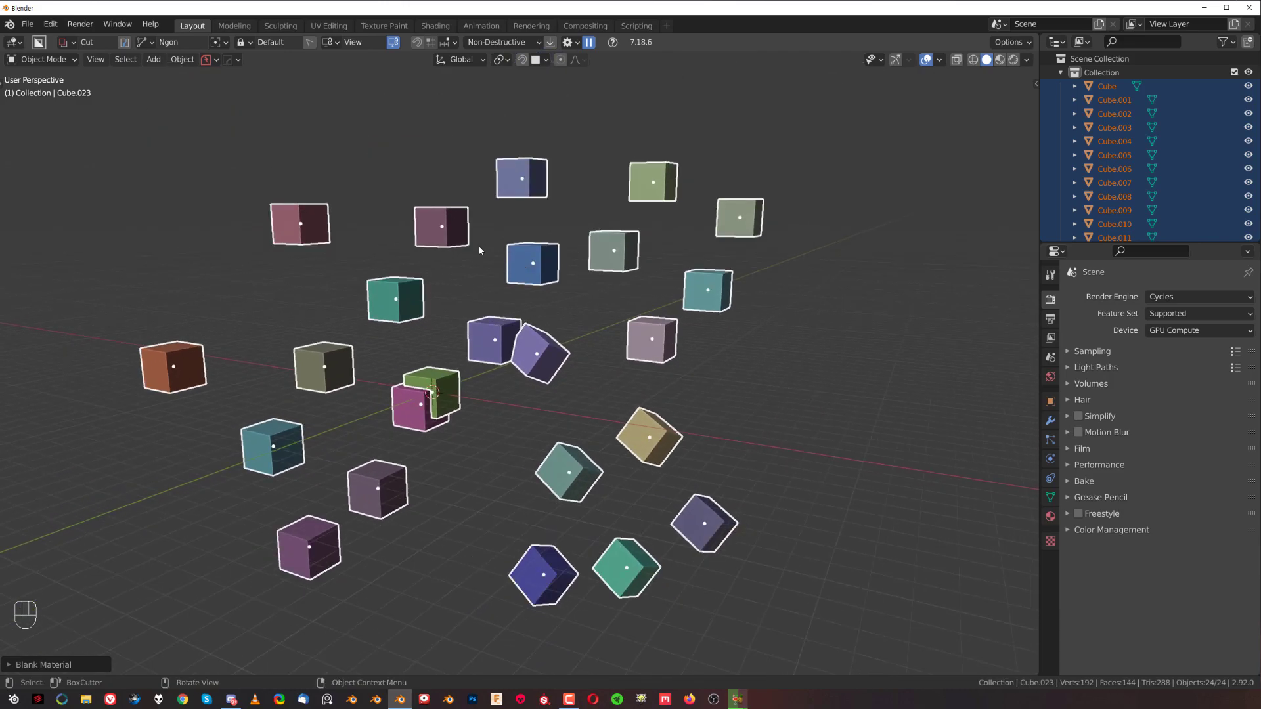
Step: Enable Blank Mat similar to Viewport in the Hard Ops opt-in settings
left_click(231, 66)
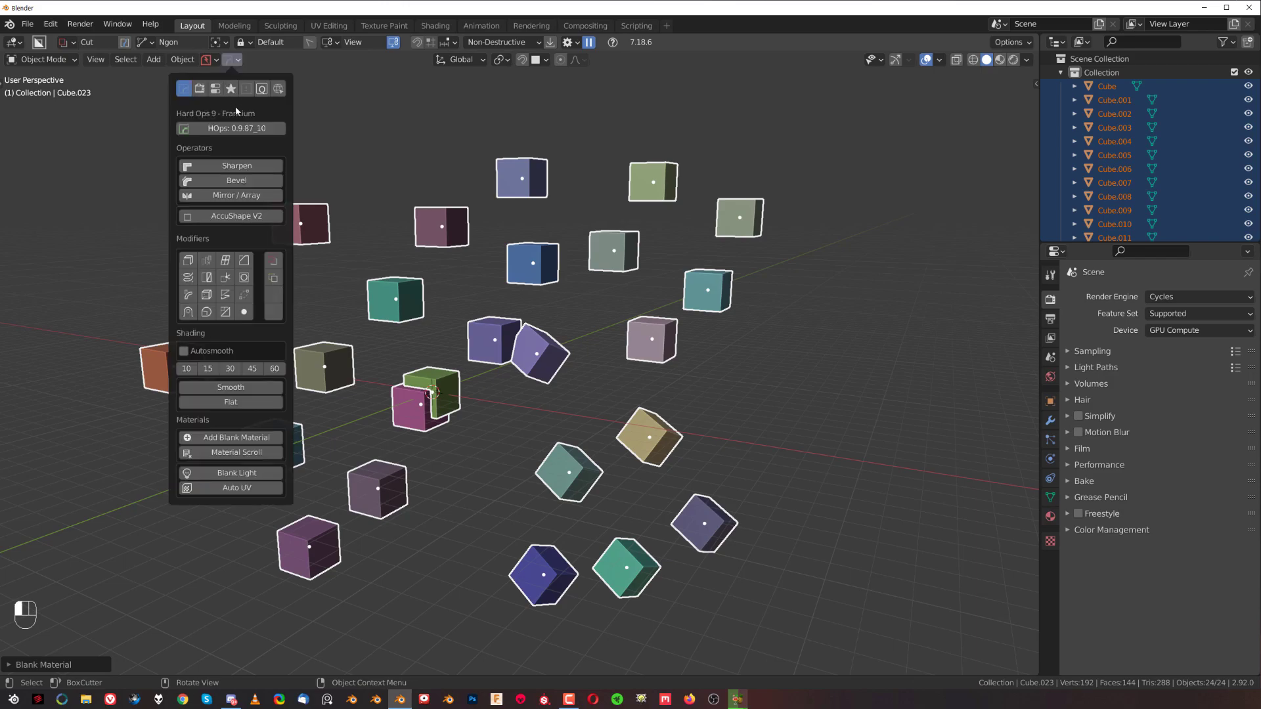
left_click(236, 90)
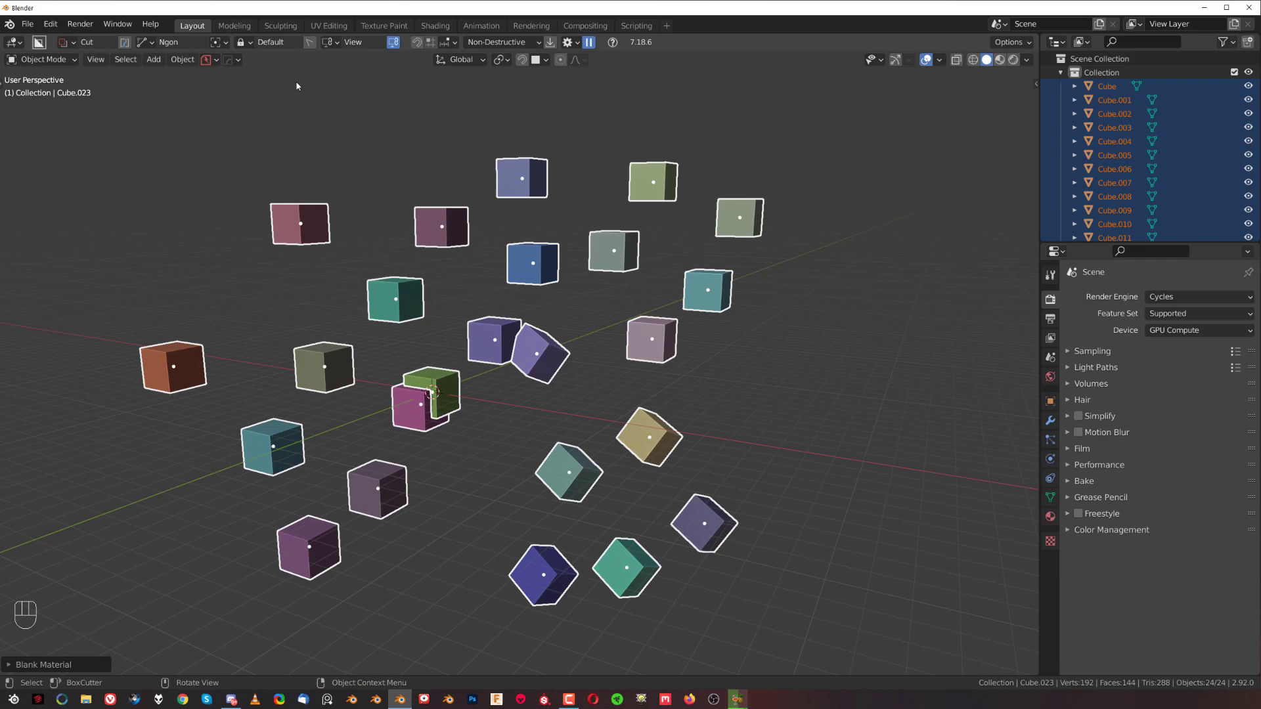
left_click(229, 60)
left_click(539, 310)
Step: Assign a new unique blank material to every cube and clear the selection
key("a")
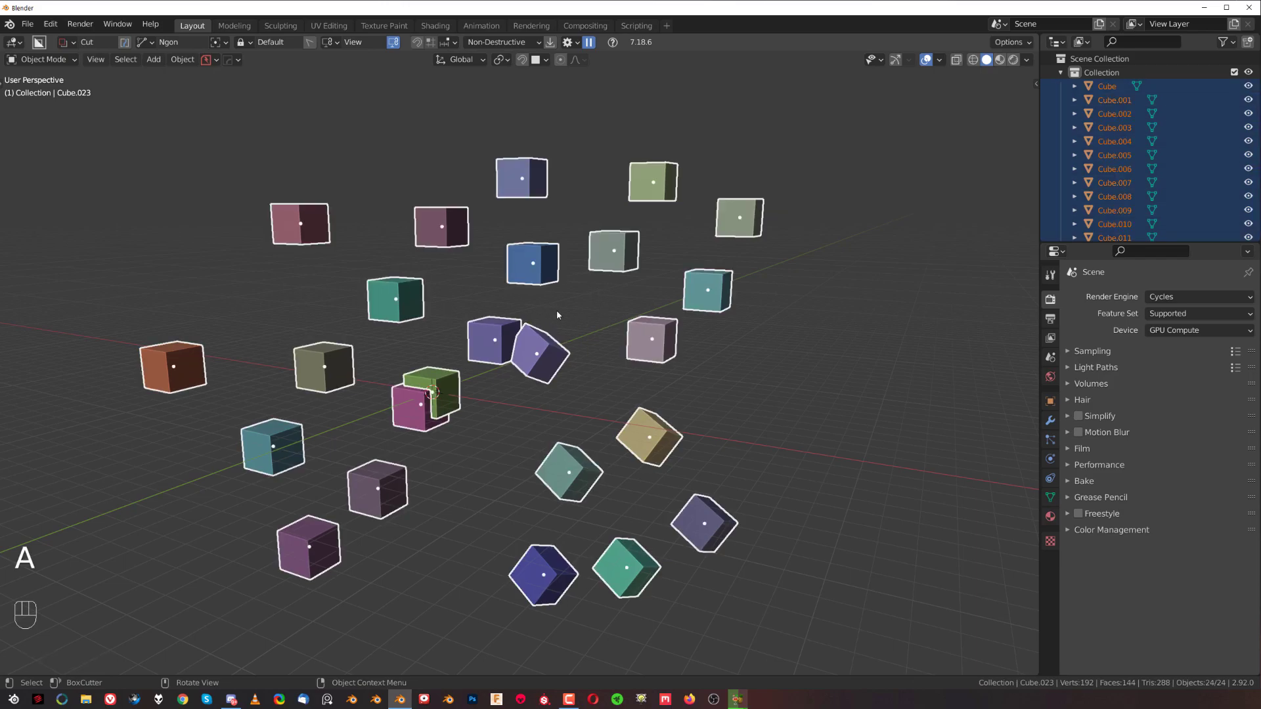
key("alt+m")
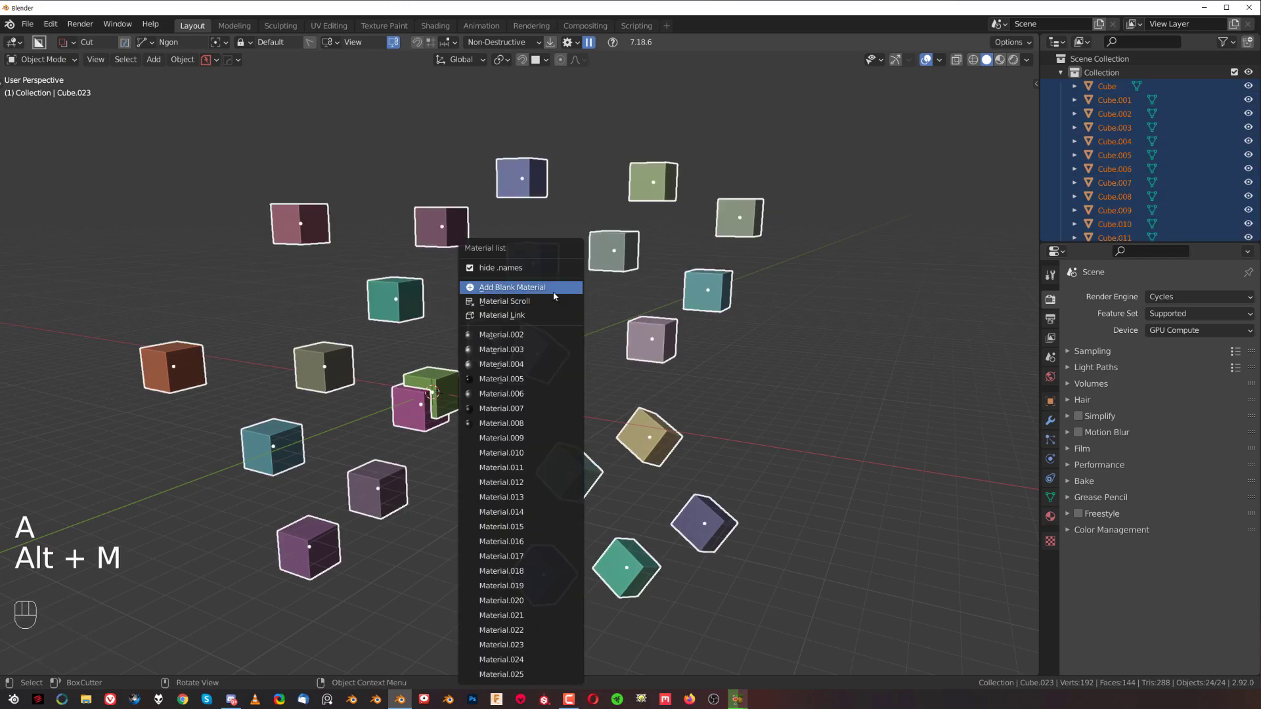
left_click(555, 295, "ctrl")
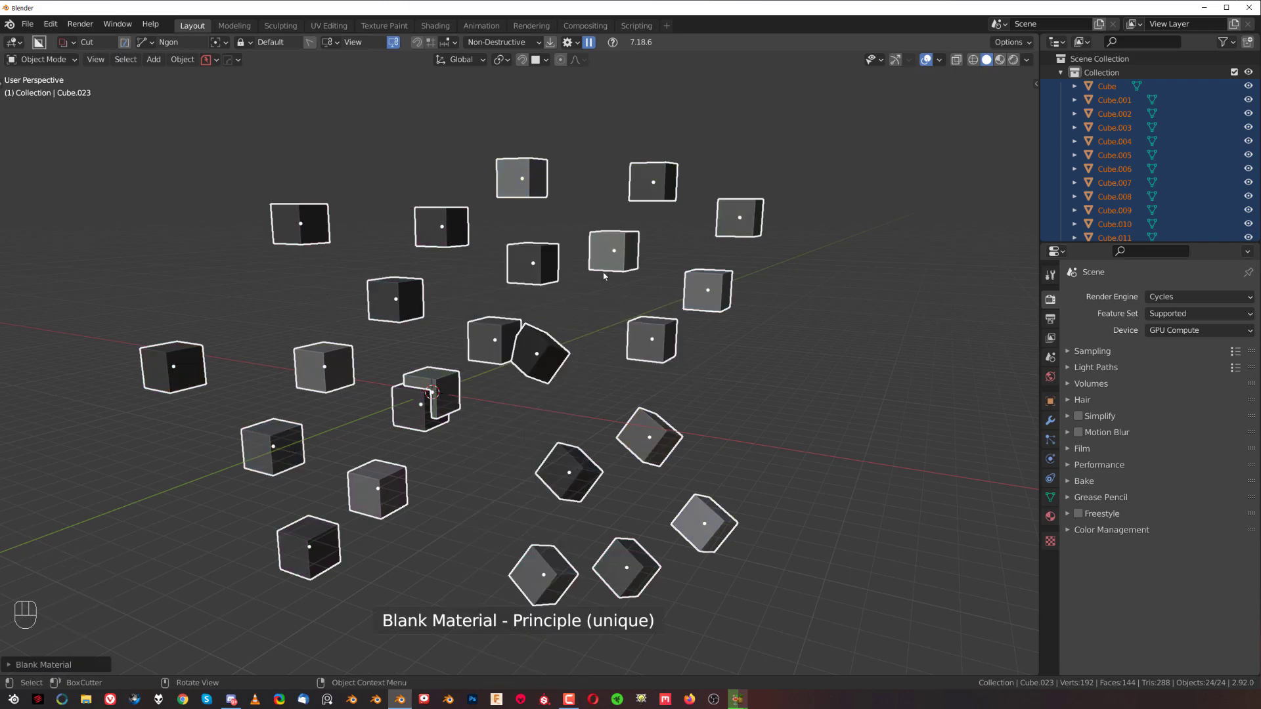
left_click(771, 340)
Step: Inspect the cubes' materials in Material Preview shading and return the viewport to Solid shading
middle_click_drag(566, 353, 637, 320)
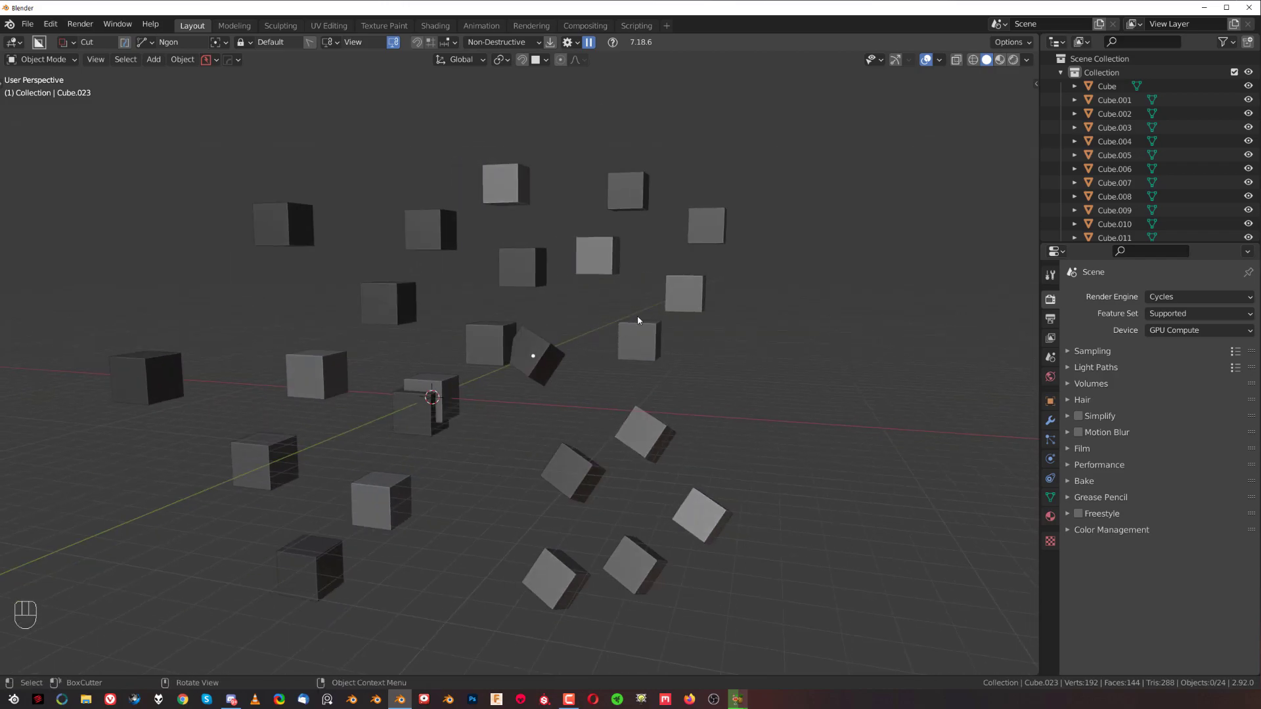
left_click(1002, 62)
mouse_move(796, 289)
middle_mouse_down()
mouse_move(719, 299)
mouse_move(775, 281)
middle_mouse_up()
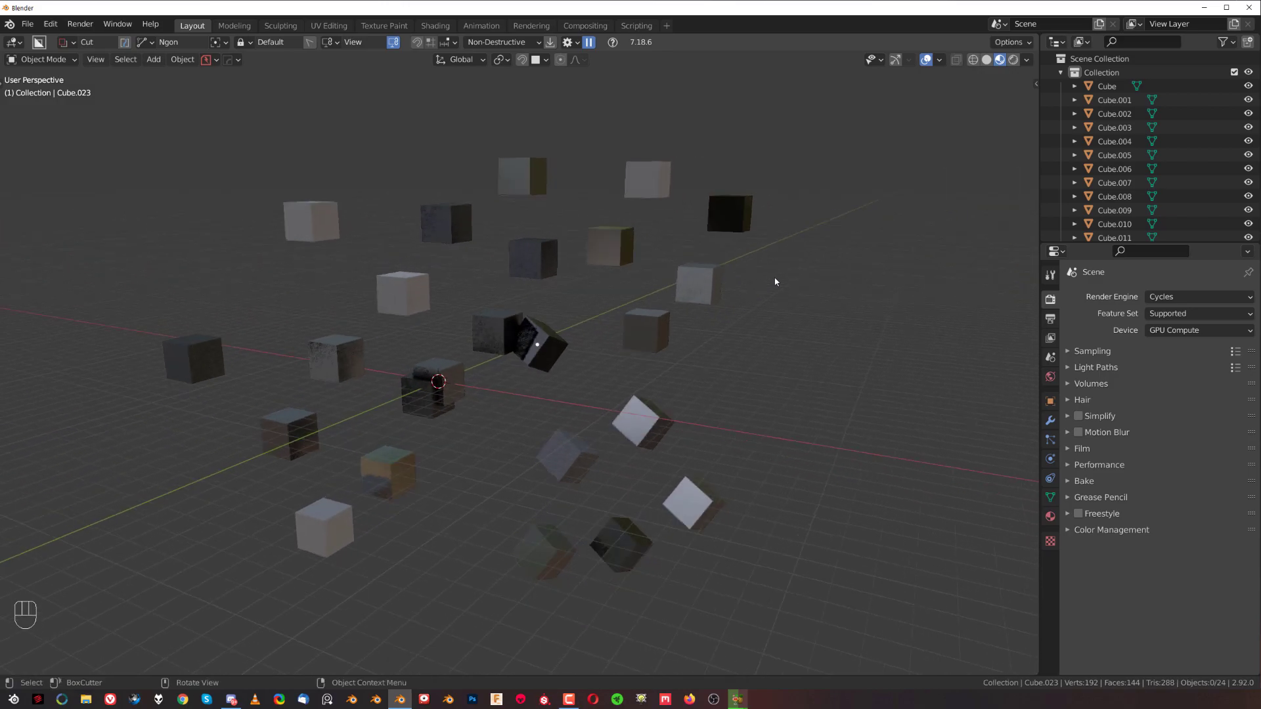
left_click(986, 60)
Step: Examine the cubes' material shades in Solid shading from several angles and distances
middle_click_drag(660, 232, 623, 274)
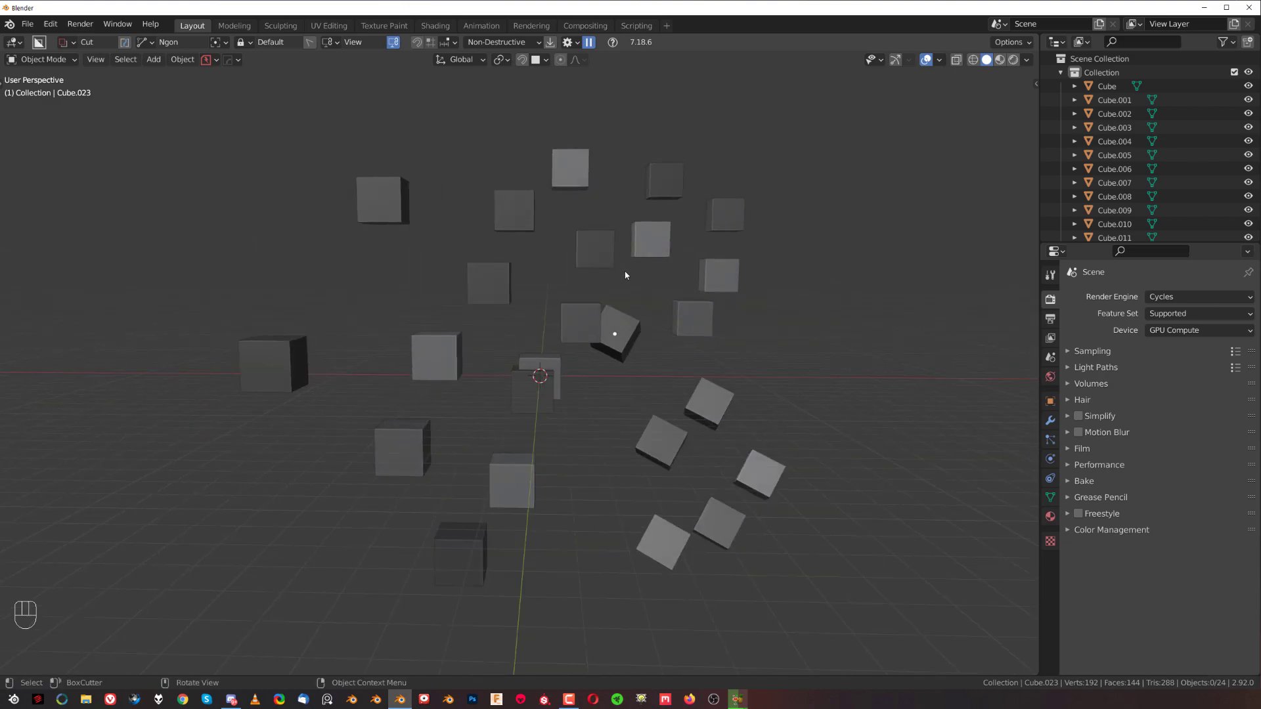
scroll(620, 289, "up", 3)
middle_click_drag(661, 317, 515, 343)
scroll(571, 328, "down", 6)
scroll(583, 309, "up", 2)
middle_click_drag(621, 269, 625, 328, "shift")
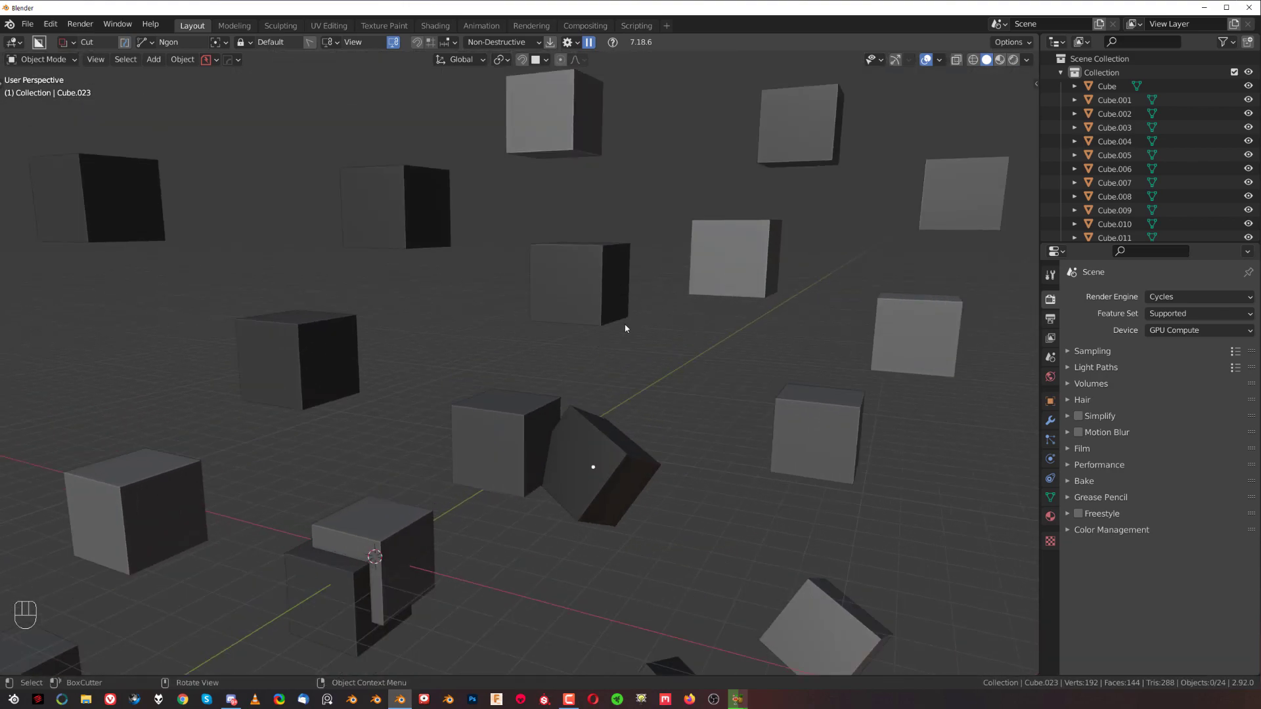
middle_click_drag(601, 210, 620, 232, "shift")
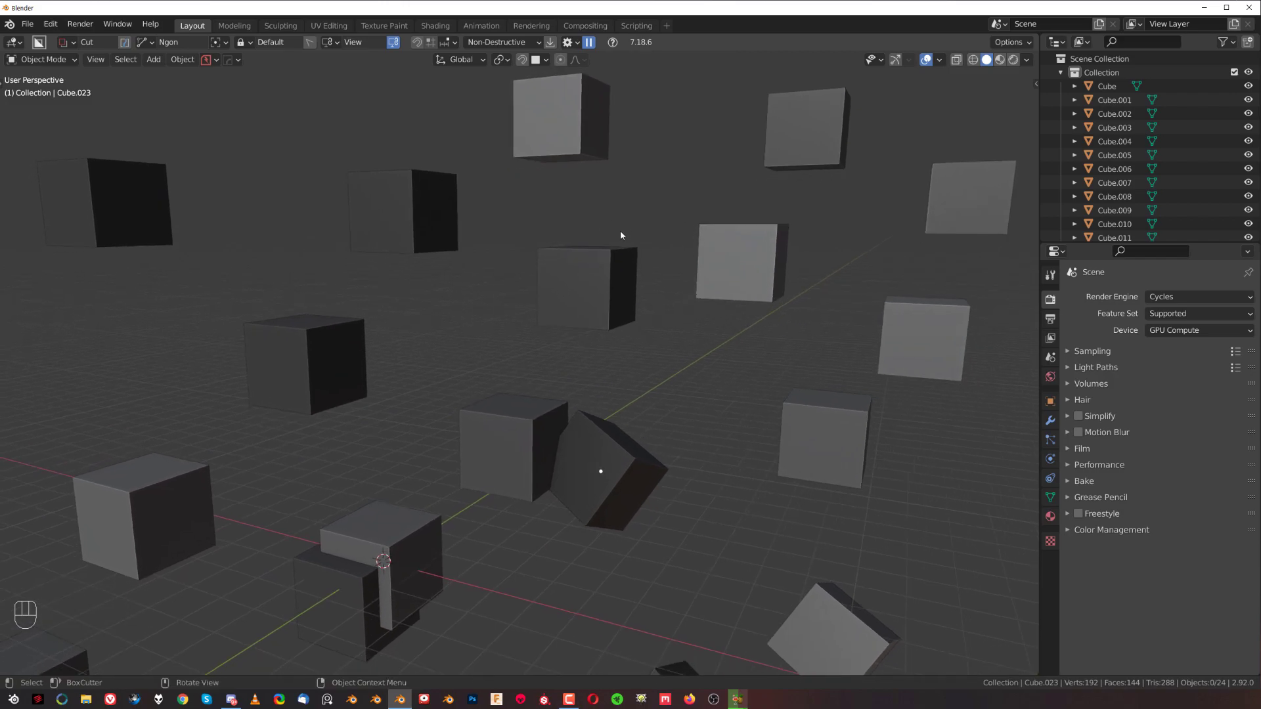
scroll(621, 276, "down", 2)
middle_click_drag(622, 327, 607, 289, "shift")
scroll(560, 272, "down", 2)
middle_click_drag(607, 289, 532, 246)
Step: Review the Hard Ops opt-in settings and display the add-on's version information
left_click(239, 60)
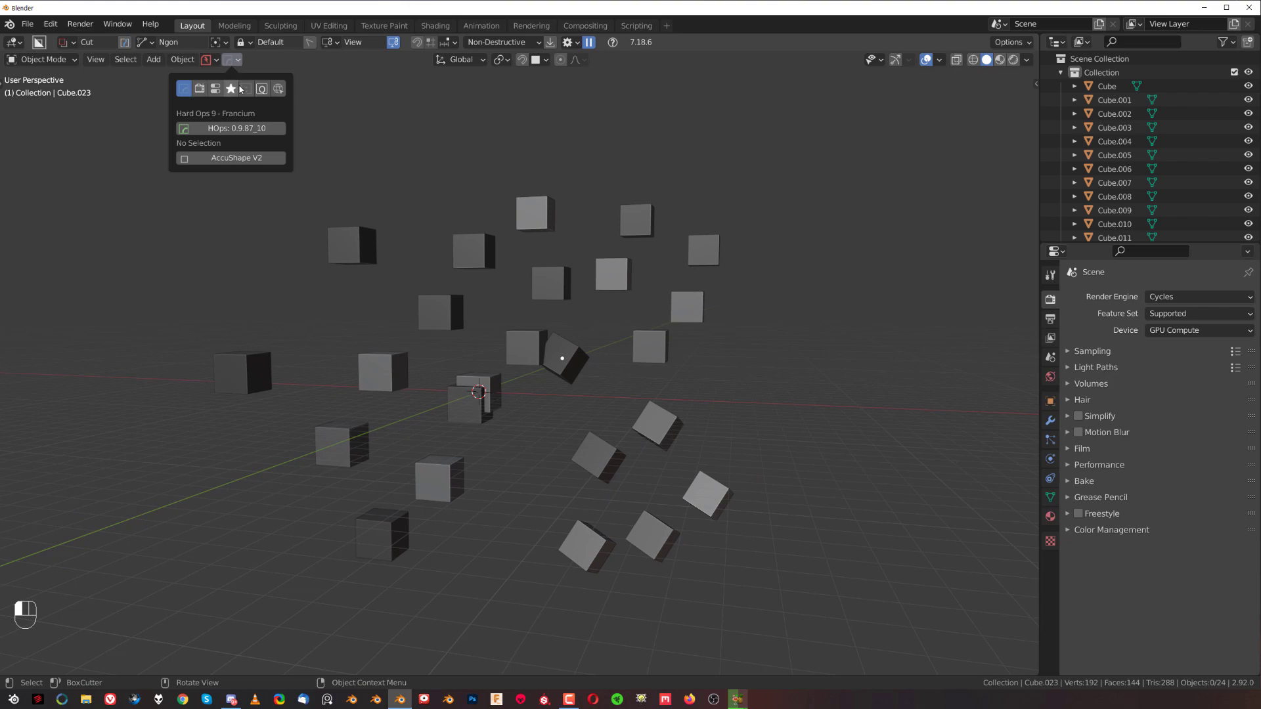
left_click(231, 89)
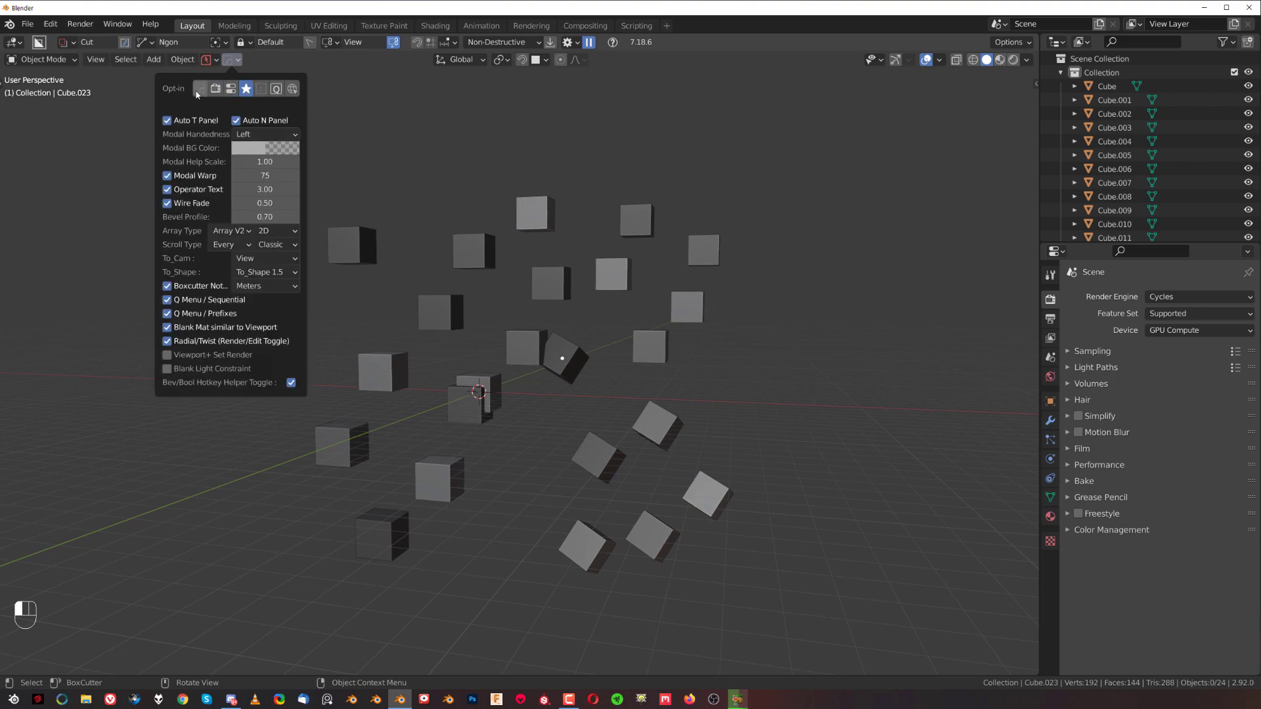
left_click(201, 92)
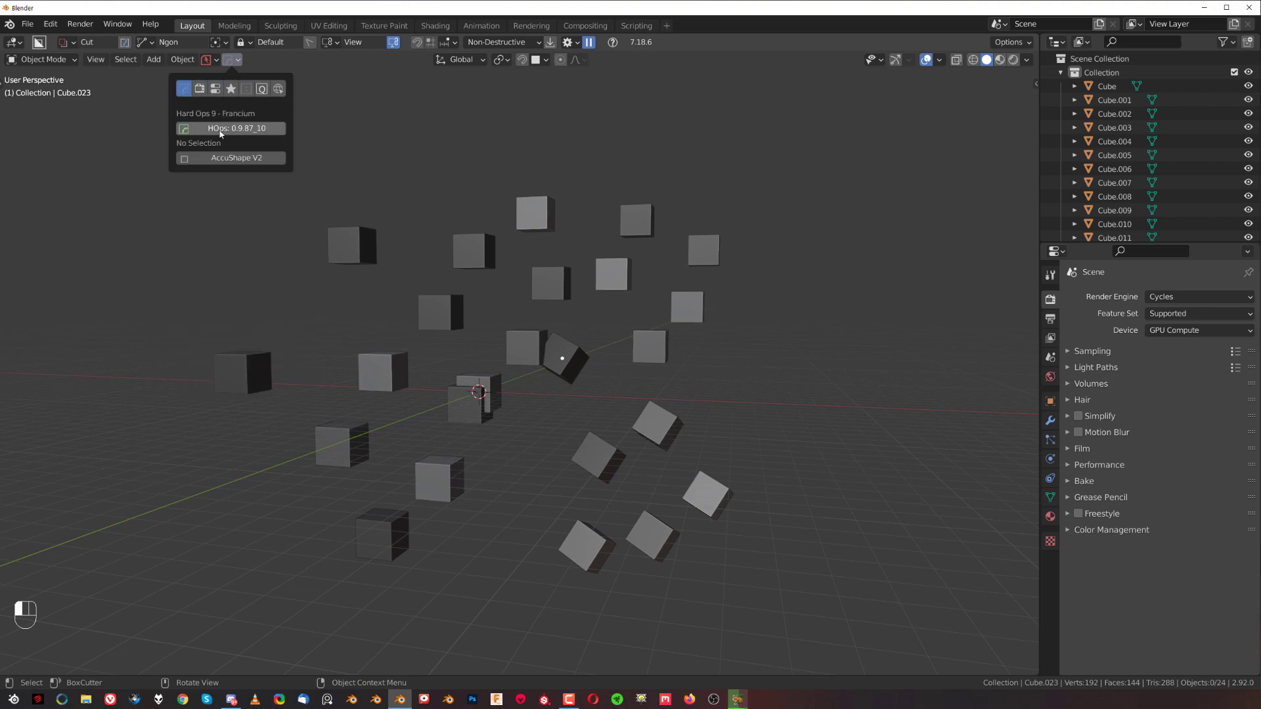
left_click(219, 129)
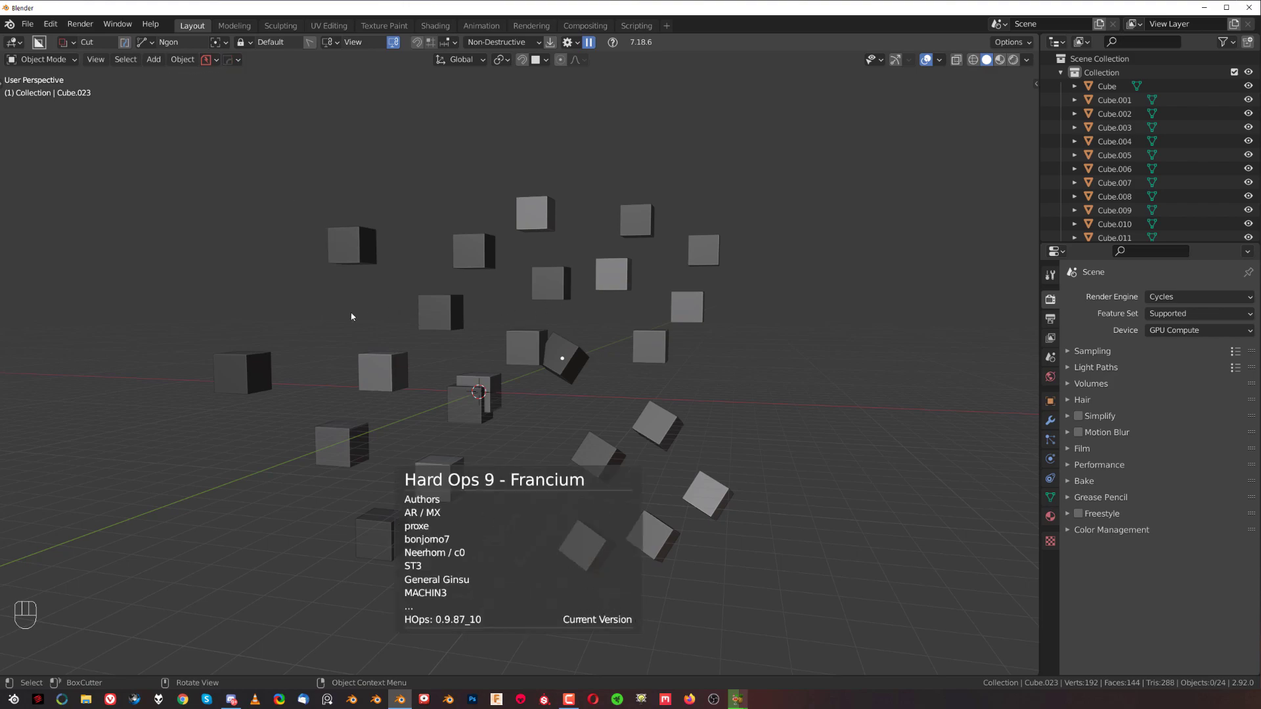
middle_click_drag(351, 317, 307, 285)
middle_click_drag(479, 281, 538, 314, "shift")
scroll(484, 304, "up", 2)
middle_click_drag(594, 386, 591, 324, "shift")
scroll(584, 319, "down", 2)
scroll(577, 325, "up", 1)
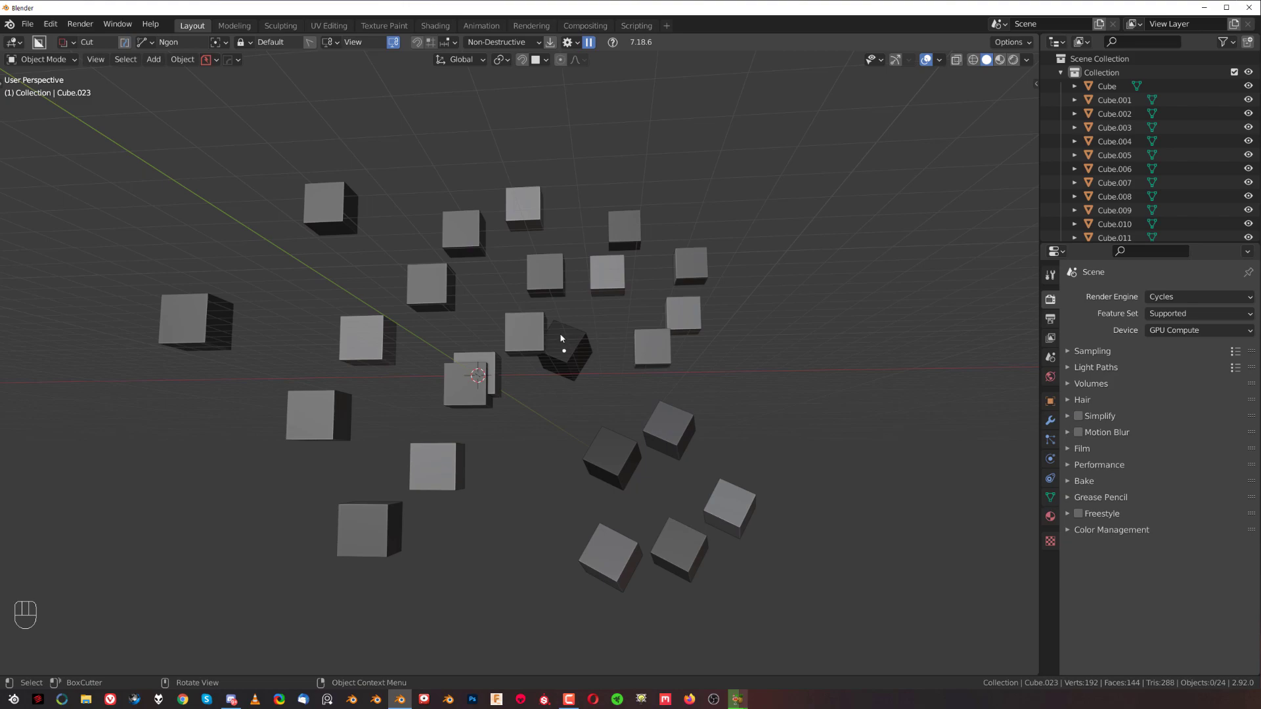
Step: Check the installed Hard Ops version once more
middle_click_drag(561, 338, 450, 372)
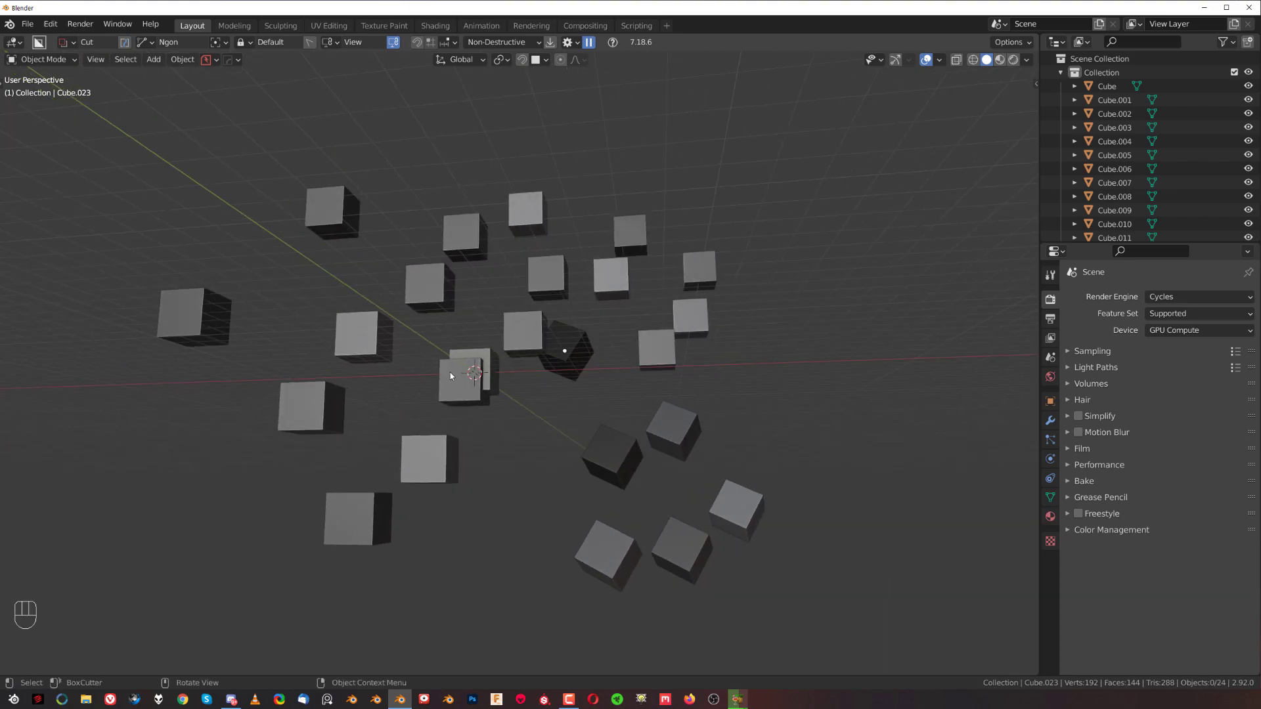
middle_click_drag(522, 348, 473, 212)
left_click(238, 61)
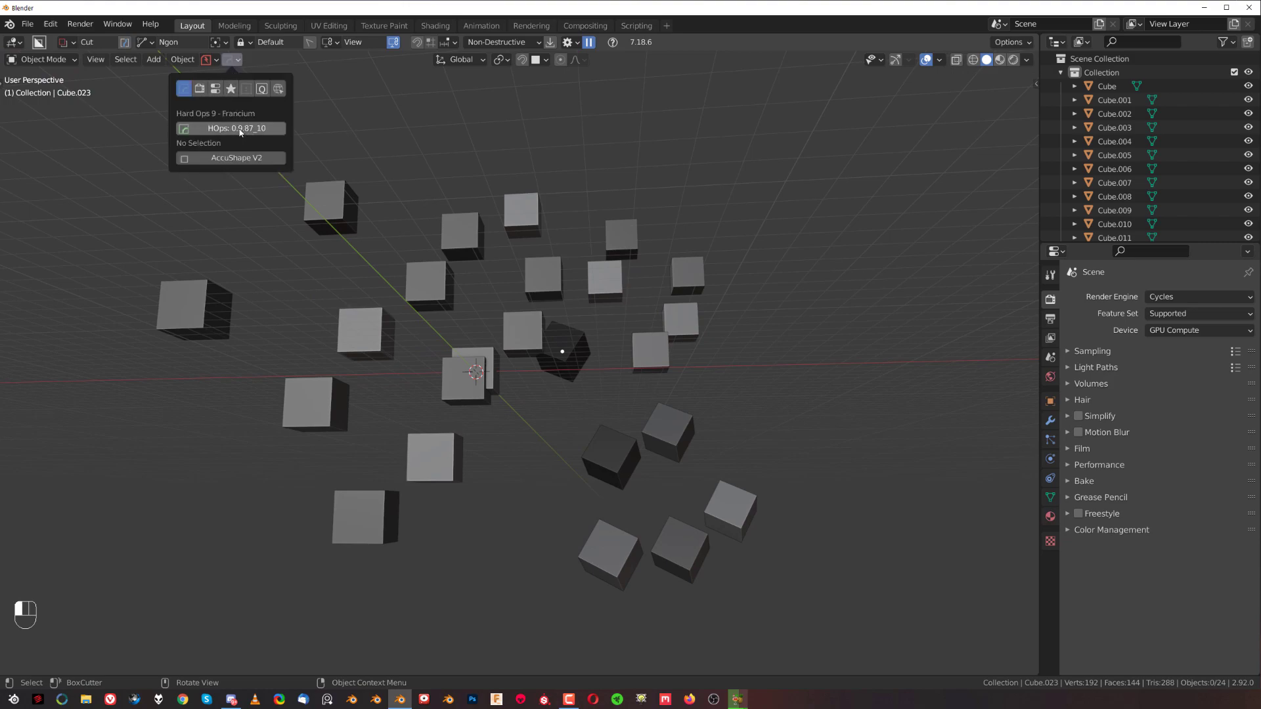
middle_click_drag(507, 290, 502, 320)
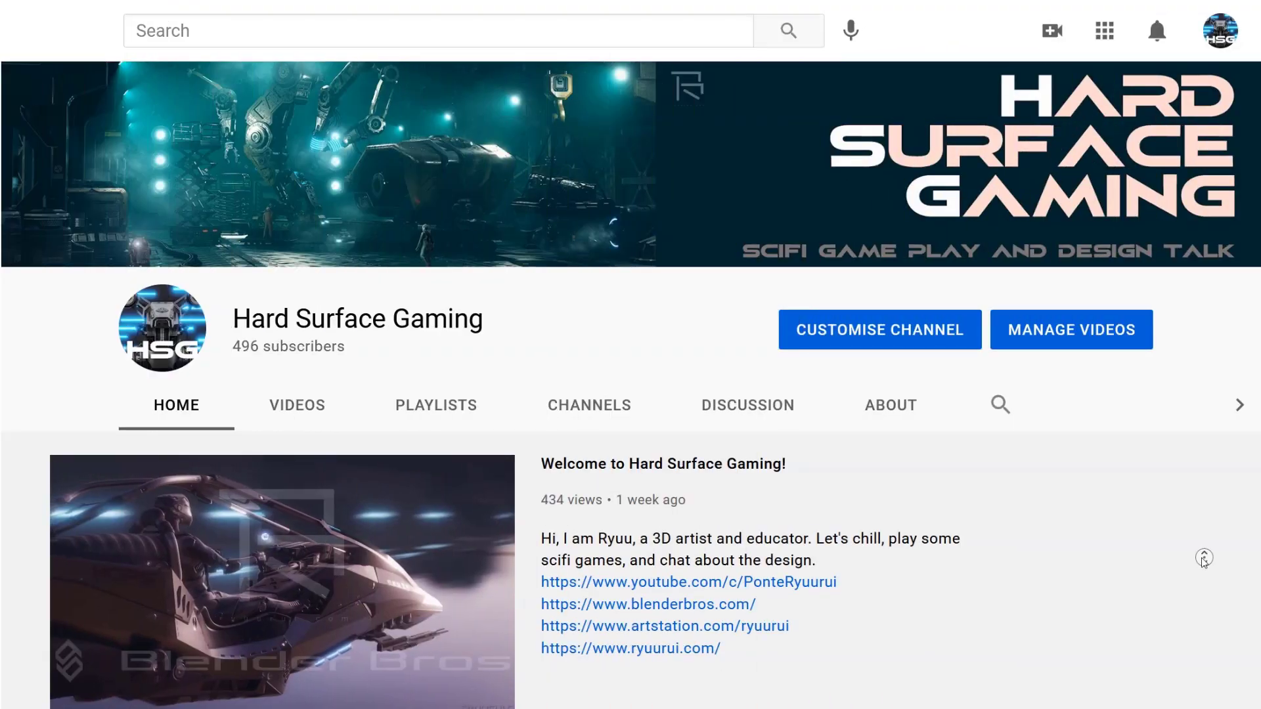
Step: Browse the Hard Surface Gaming YouTube channel's home page, from the channel introduction through its uploads and popular uploads to the created playlists
scroll(1204, 558, "down", 3)
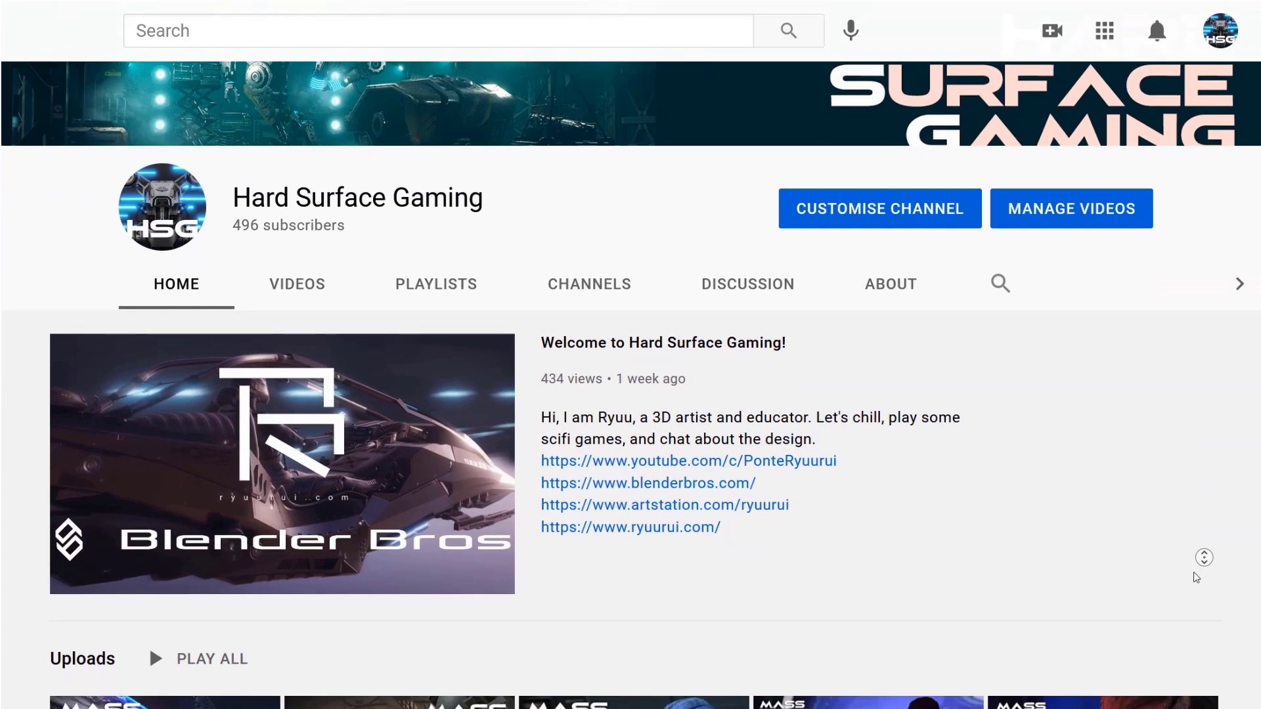
scroll(1196, 578, "down", 3)
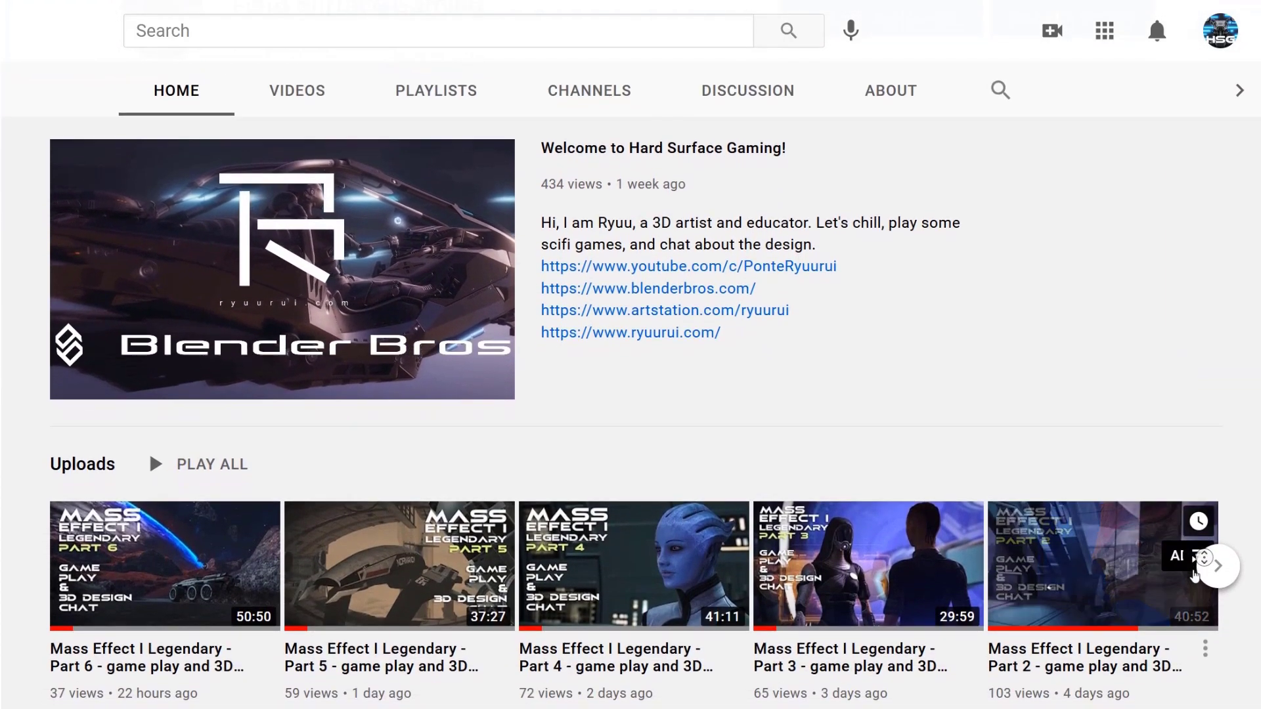
scroll(1192, 575, "down", 2)
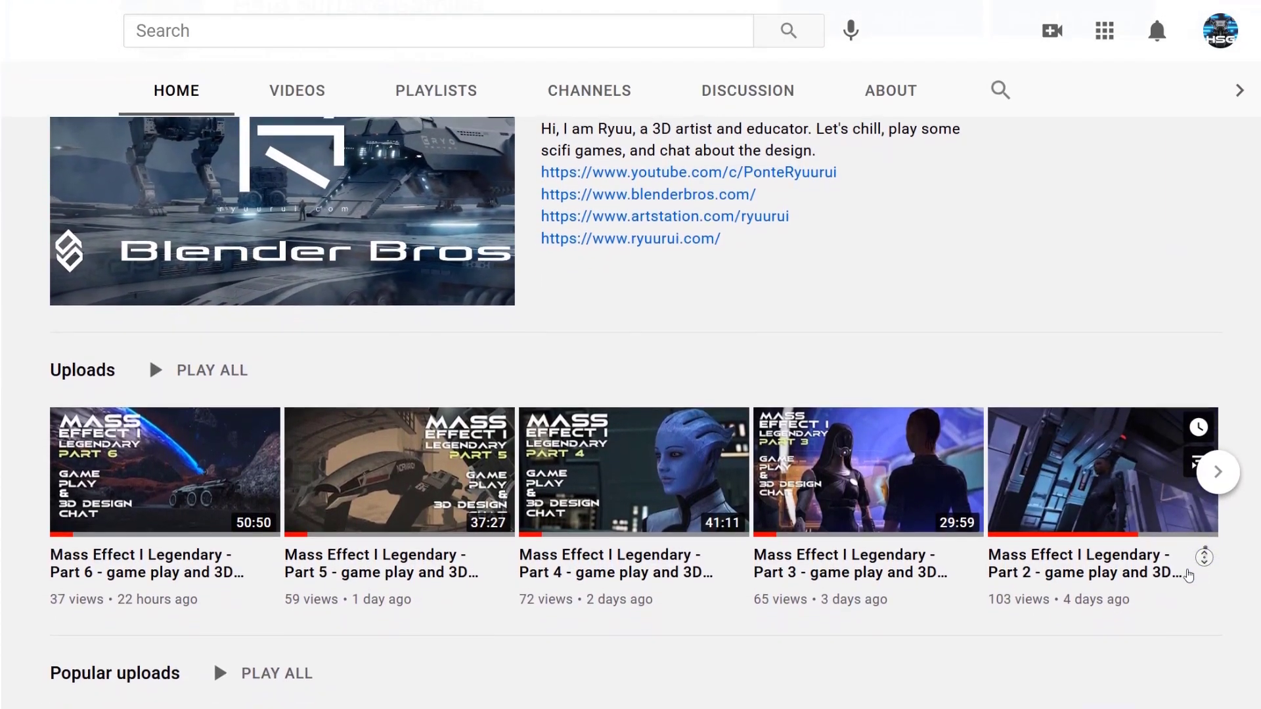
scroll(1187, 576, "down", 2)
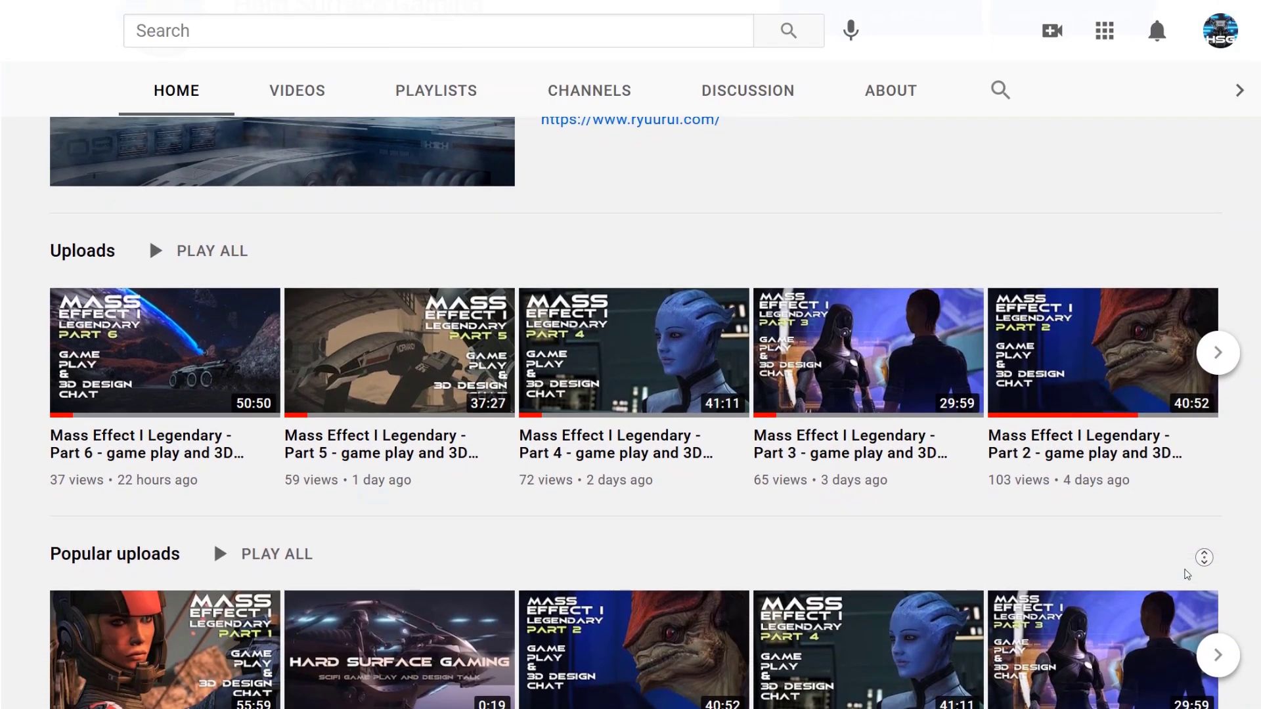
scroll(1185, 573, "down", 2)
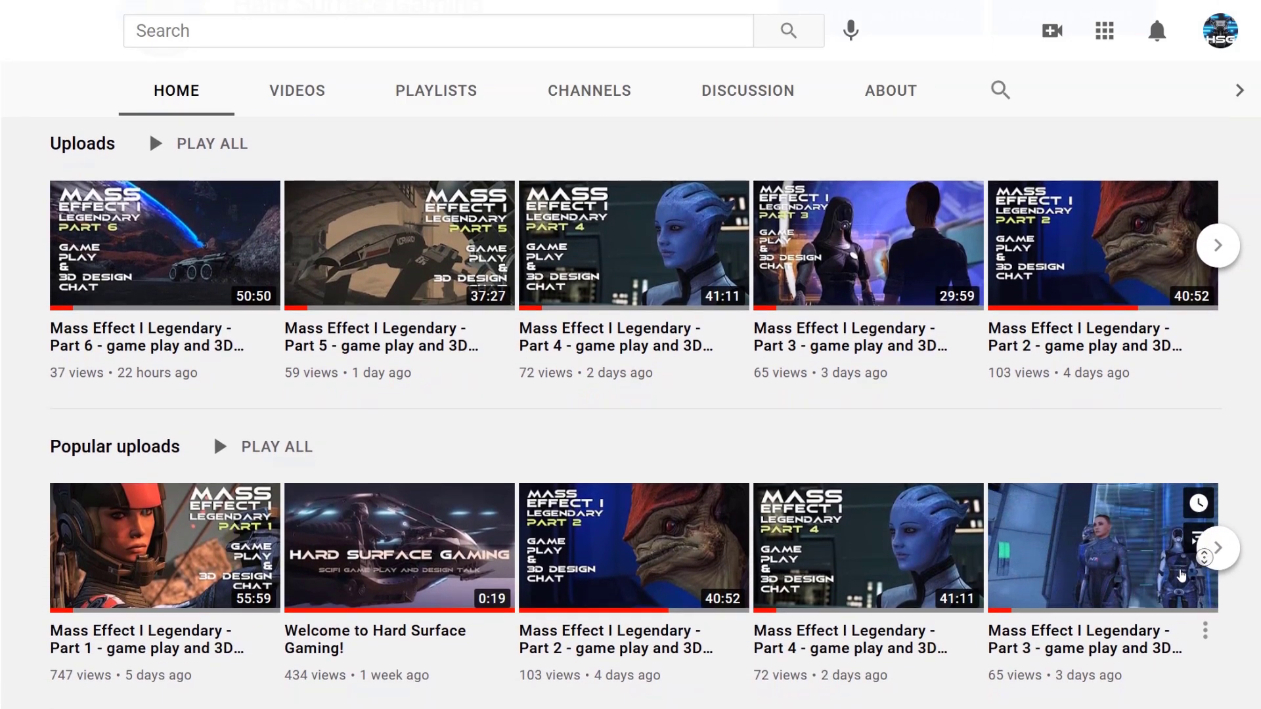
scroll(1180, 575, "down", 3)
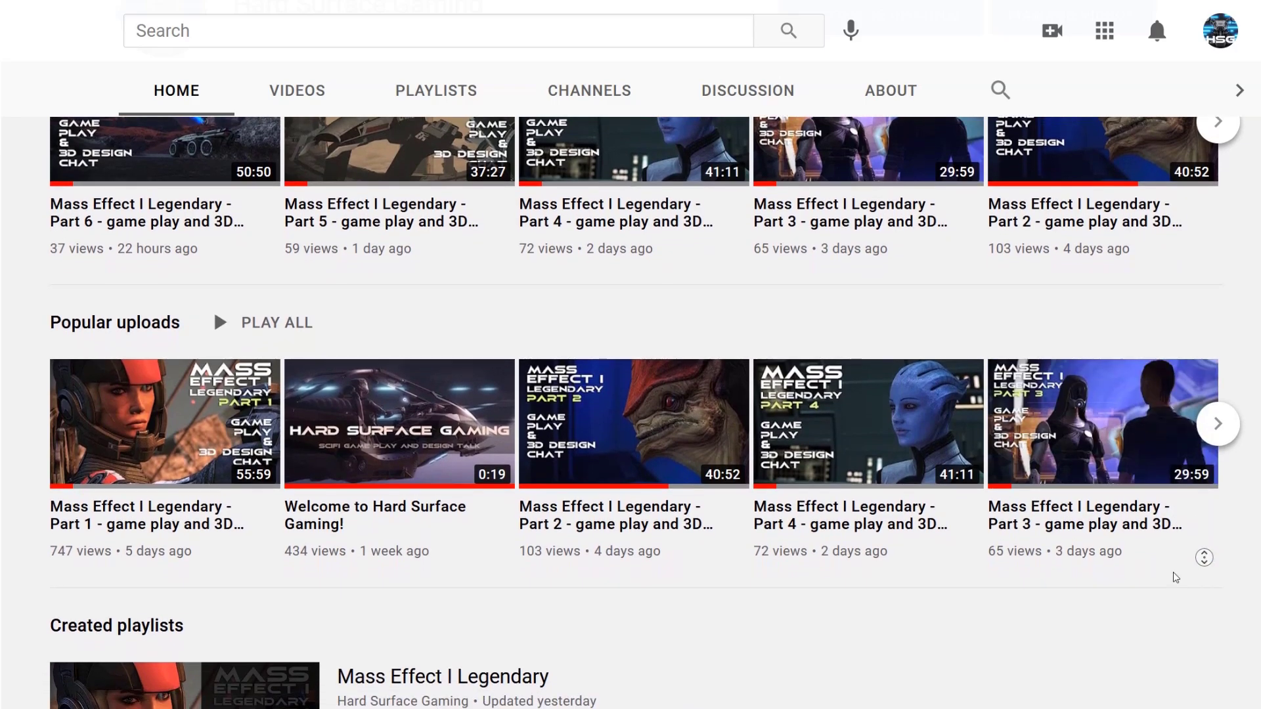
scroll(1172, 573, "down", 1)
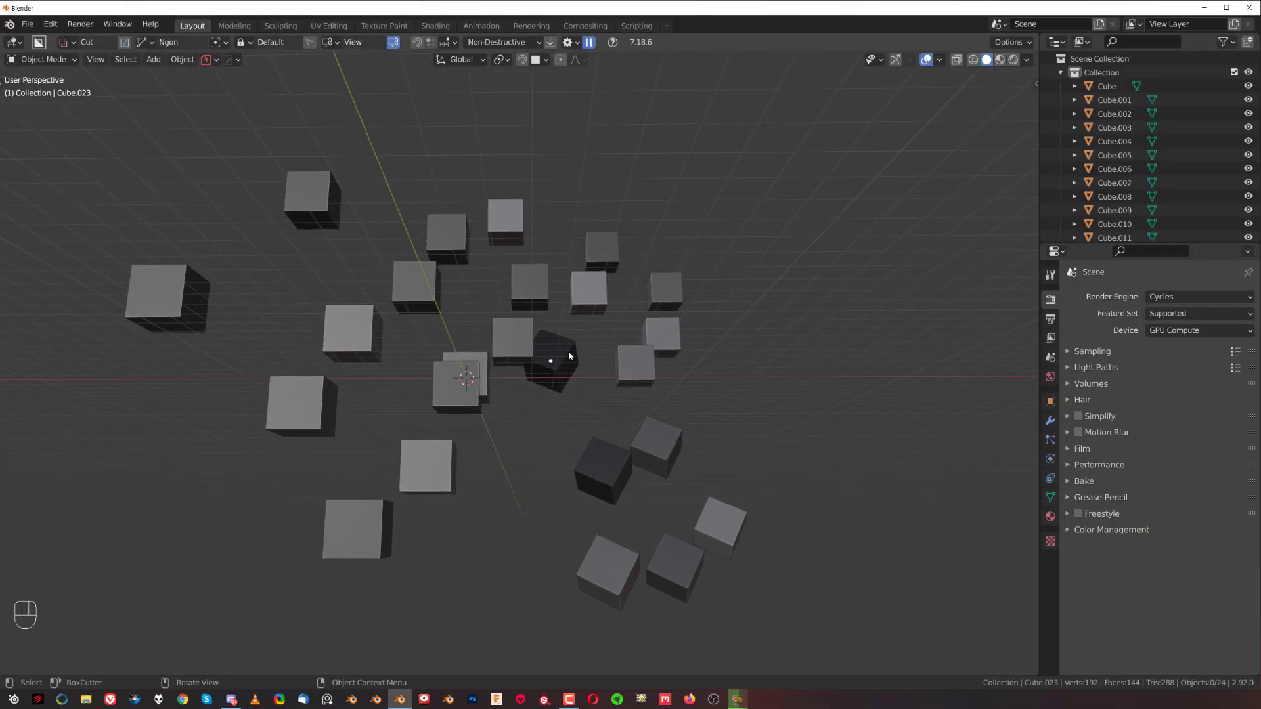
middle_click_drag(569, 354, 562, 337, "shift")
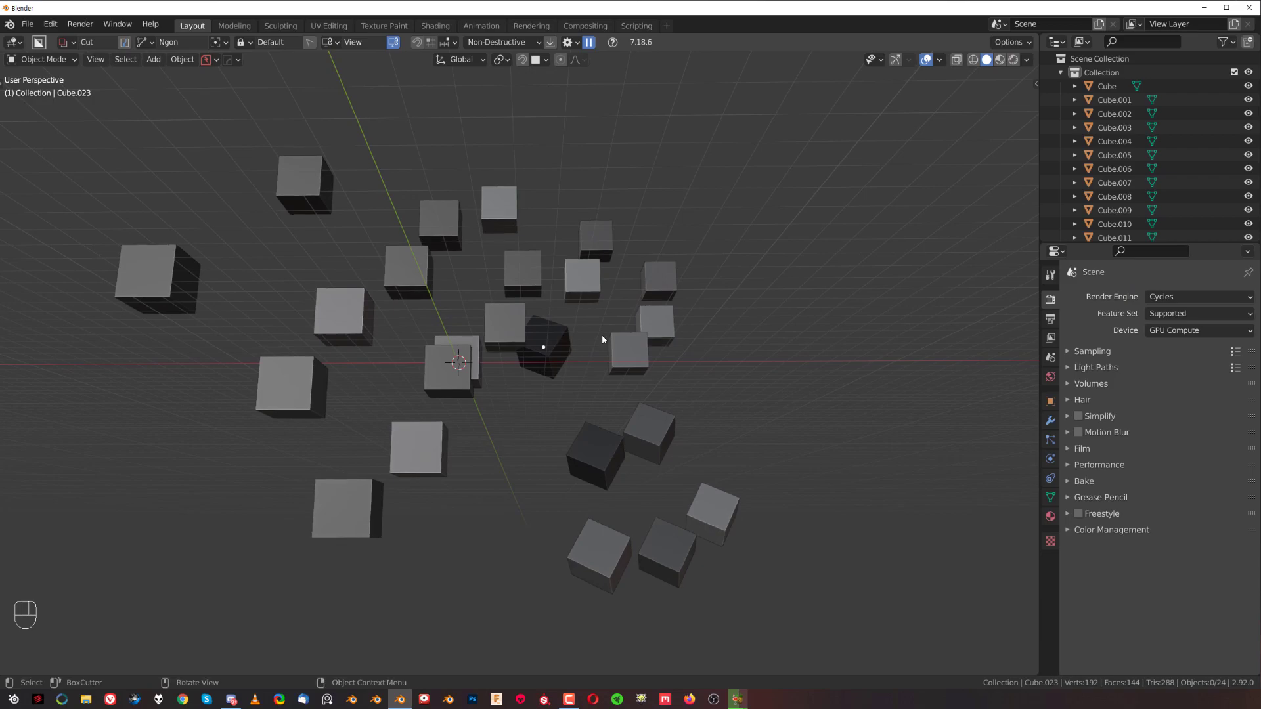